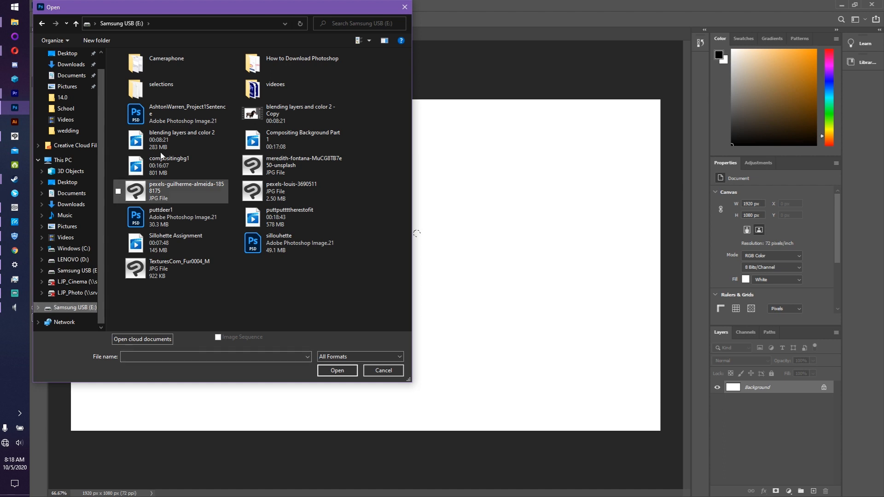
# Step: Open the images pexels-guilherme-almeida-1858175, pexels-louis-3690511 and meredith-fontana-MuCG8TB7e50-unsplash from the Samsung USB drive
pyautogui.doubleClick(90, 307)
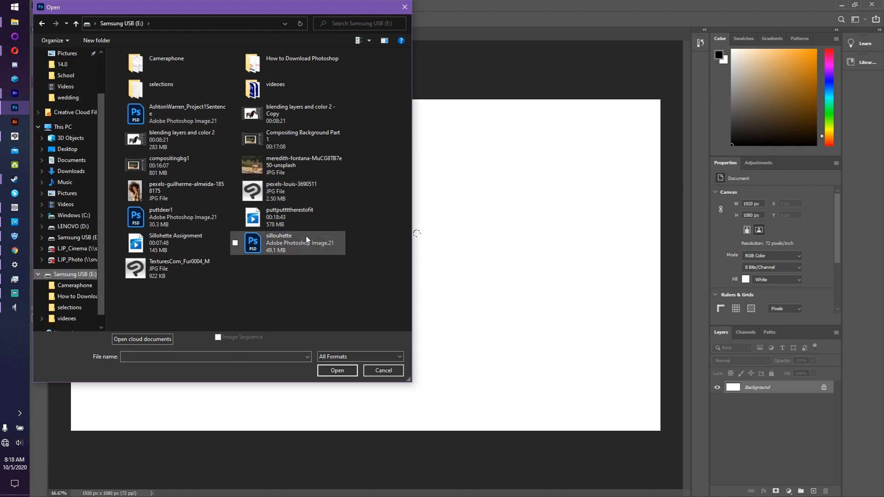
pyautogui.click(179, 188)
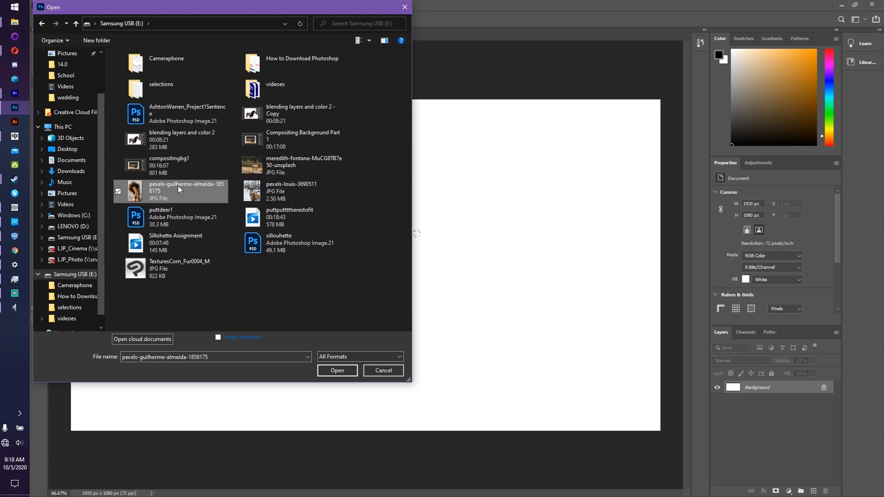
pyautogui.click(235, 191)
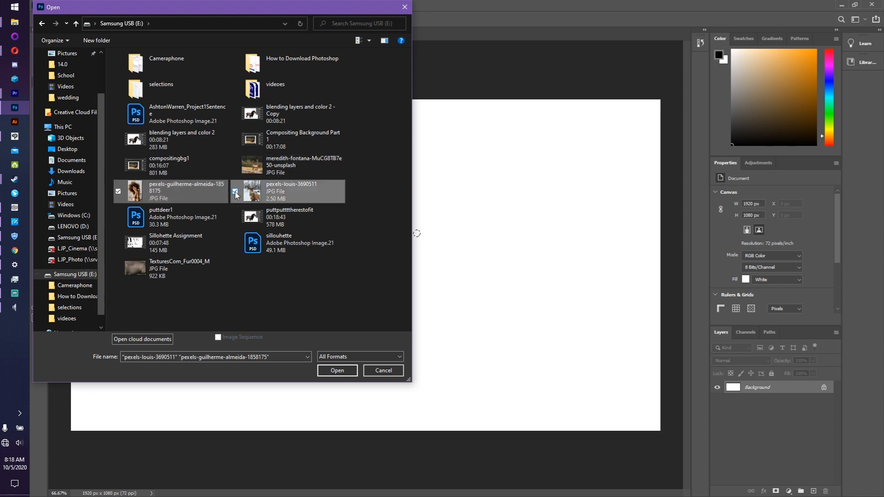
pyautogui.click(235, 165)
pyautogui.click(339, 376)
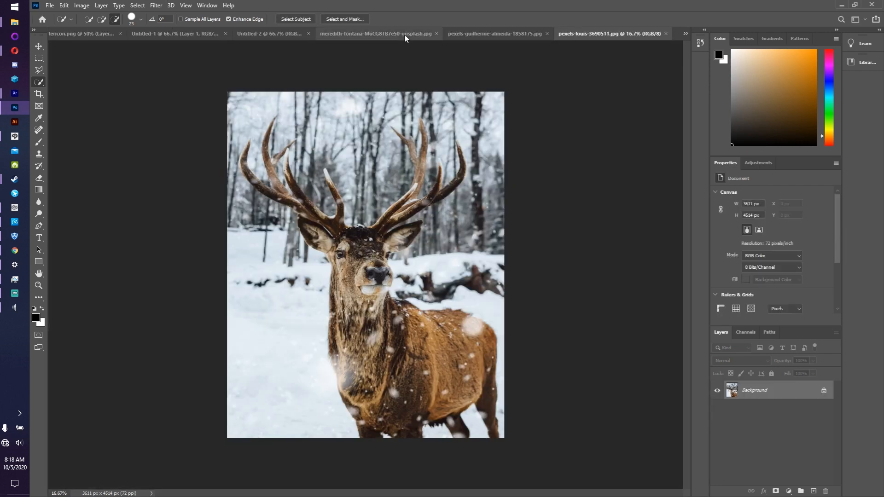
# Step: Switch to the meredith-fontana elk photo and automatically select its subject
pyautogui.click(404, 34)
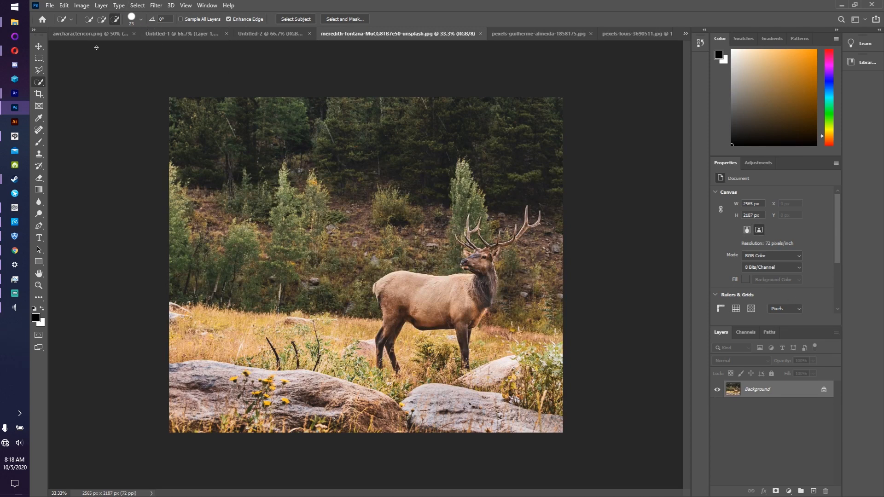
pyautogui.click(119, 6)
pyautogui.moveTo(137, 6)
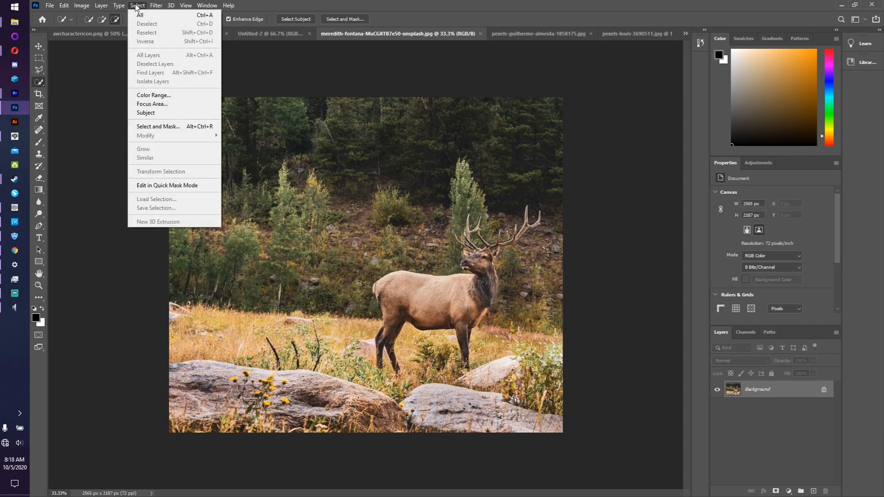
pyautogui.click(165, 116)
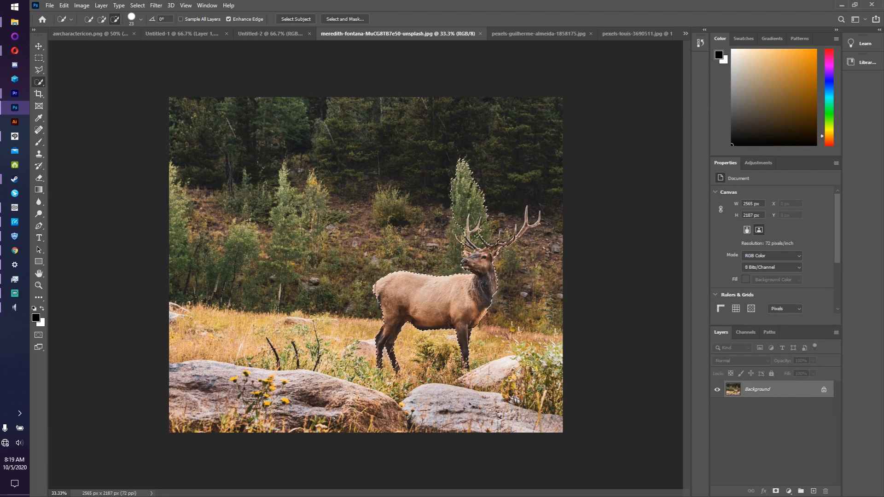
# Step: With the Quick Selection tool, subtract background around the elk's near ear from the selection and add the lower leftmost antler tine
pyautogui.hotkey('ctrl', 'd')
pyautogui.hotkey('ctrl', '+')
pyautogui.hotkey('ctrl', '+')
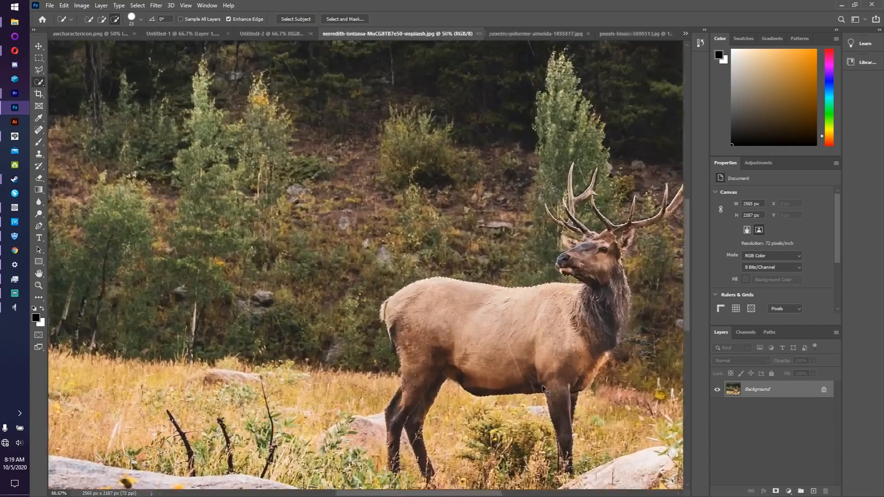
pyautogui.hotkey('ctrl', '+')
pyautogui.hotkey('ctrl', 'shift', 'd')
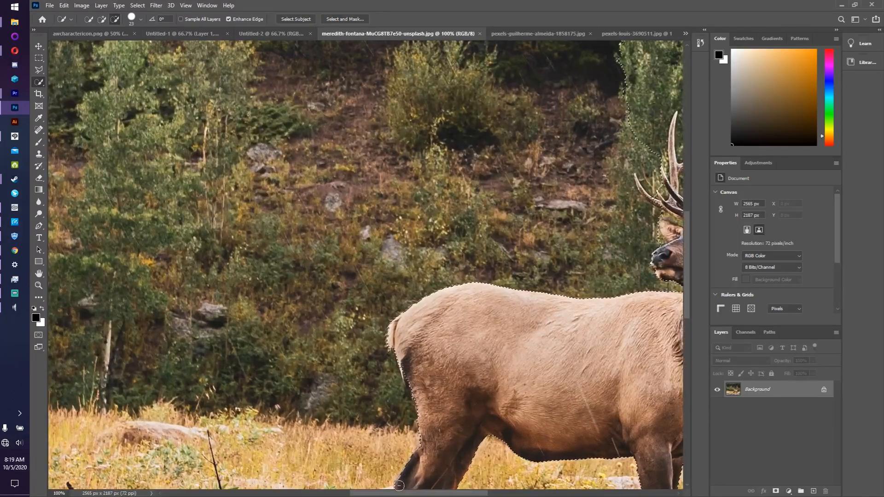
pyautogui.moveTo(399, 493); pyautogui.dragTo(461, 494)
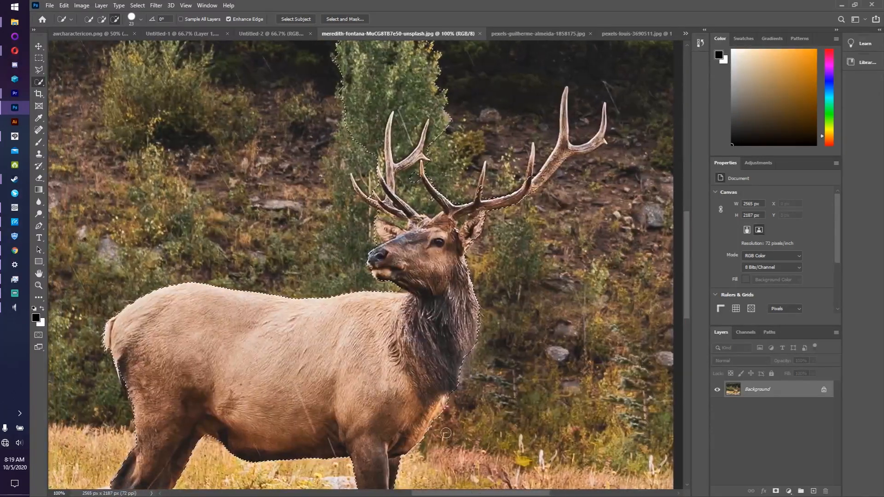
pyautogui.scroll(2, 374, 77)
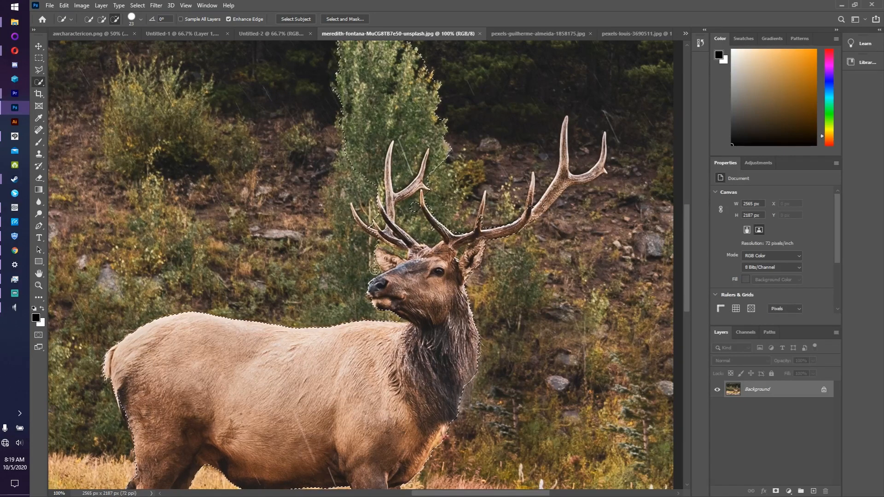
pyautogui.hotkey('ctrl', '+')
pyautogui.hotkey('ctrl', '+')
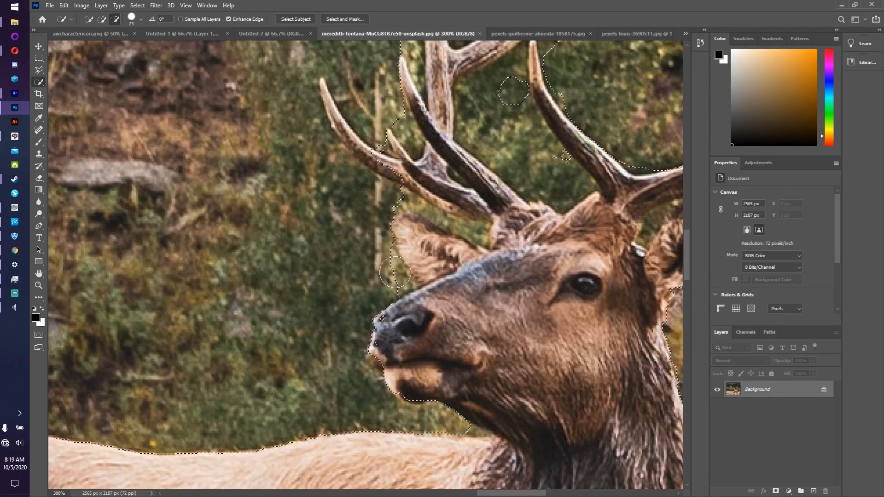
pyautogui.rightClick(35, 85)
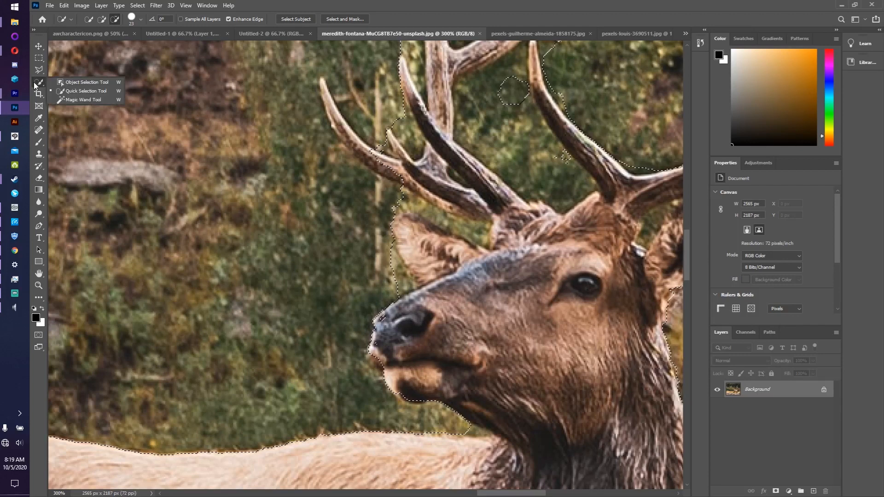
pyautogui.click(69, 92)
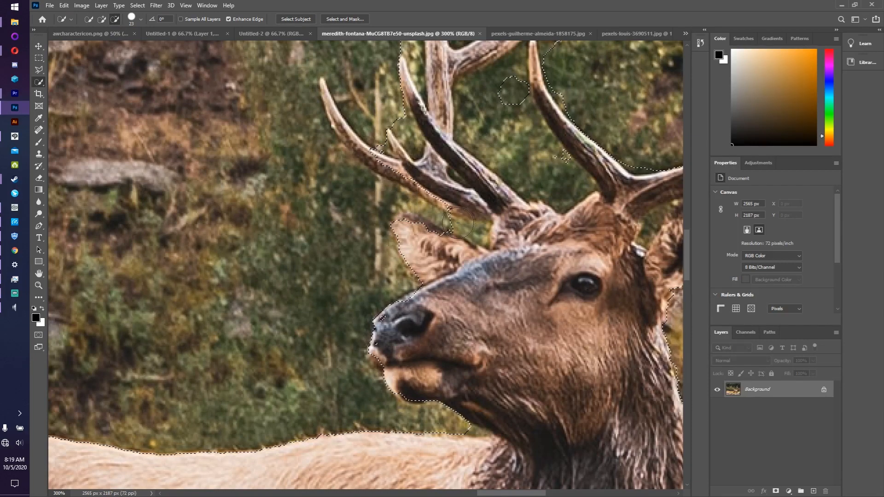
pyautogui.moveTo(424, 214); pyautogui.dragTo(409, 208)
pyautogui.click(102, 20)
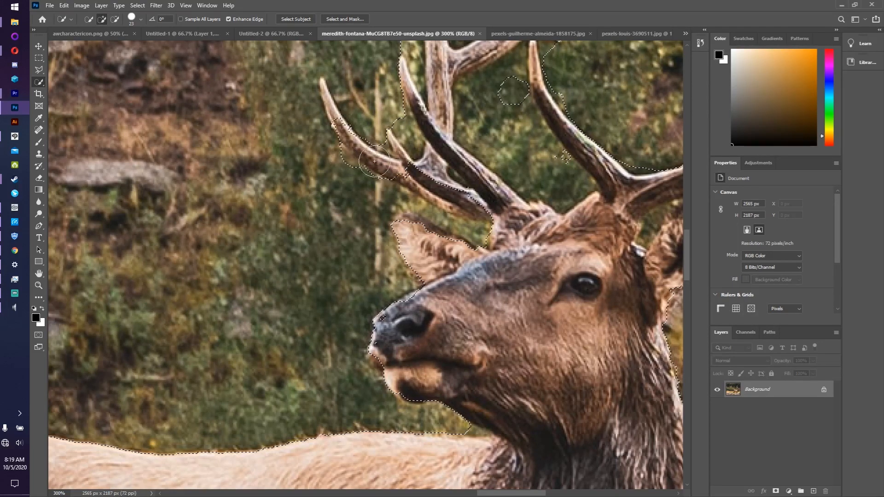
pyautogui.moveTo(416, 189); pyautogui.dragTo(478, 211)
# Step: Subtract the background wedge between the elk's near ear and the antler base from the selection with the Polygonal Lasso
pyautogui.click(39, 71)
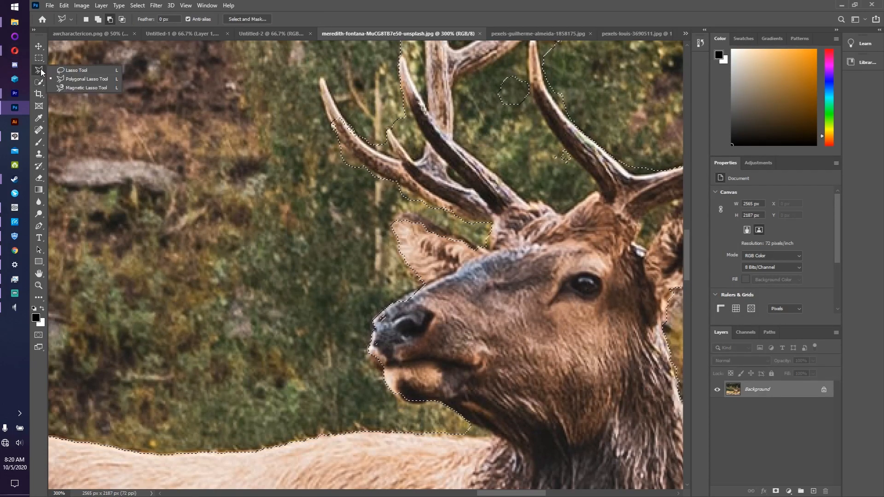
pyautogui.click(68, 81)
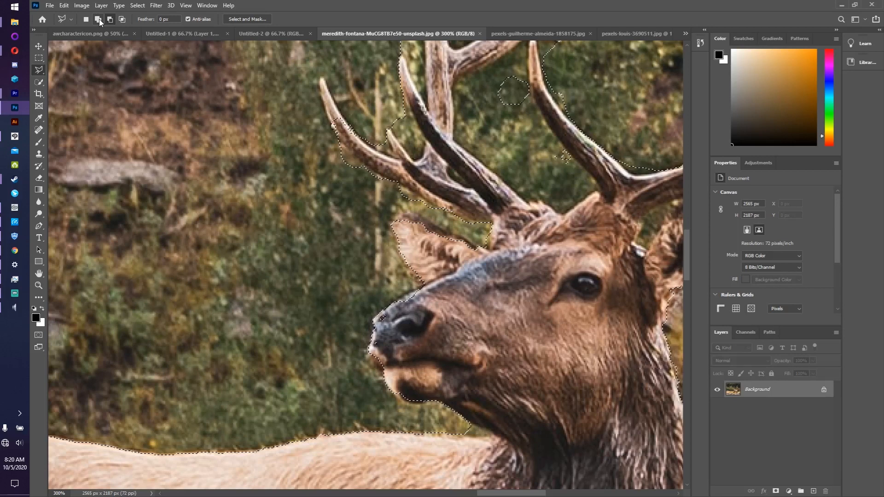
pyautogui.click(491, 223)
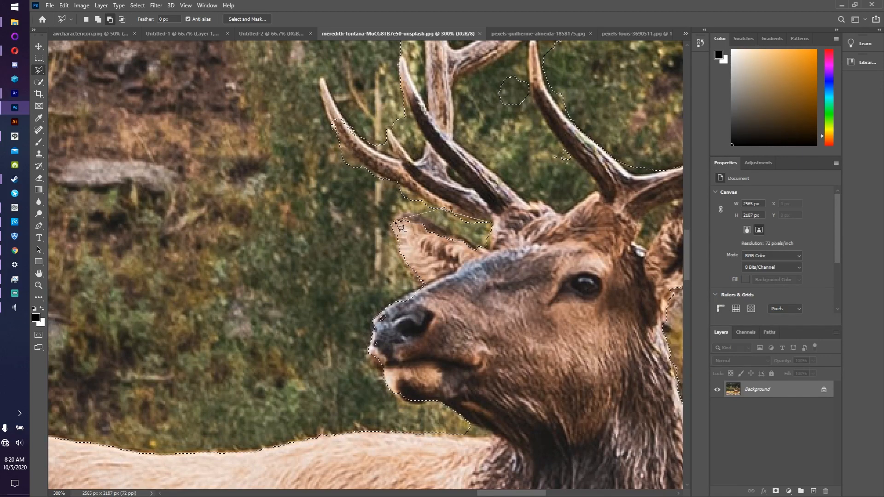
pyautogui.click(447, 228)
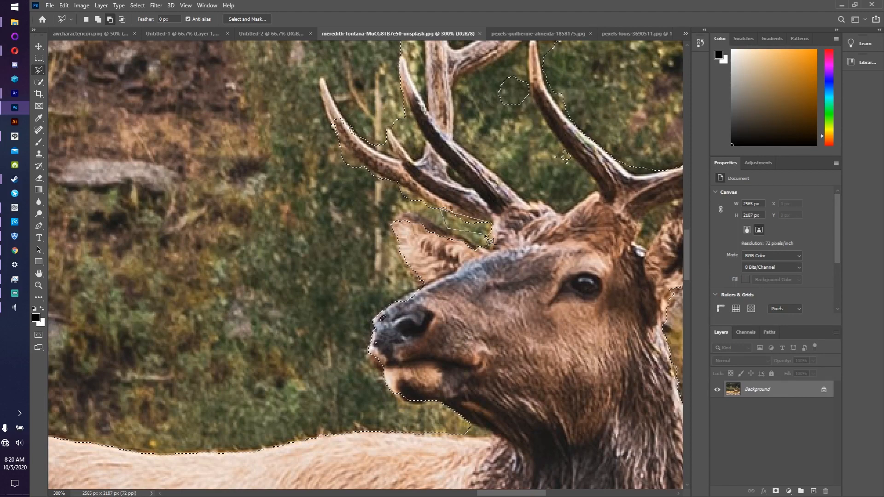
pyautogui.click(487, 236)
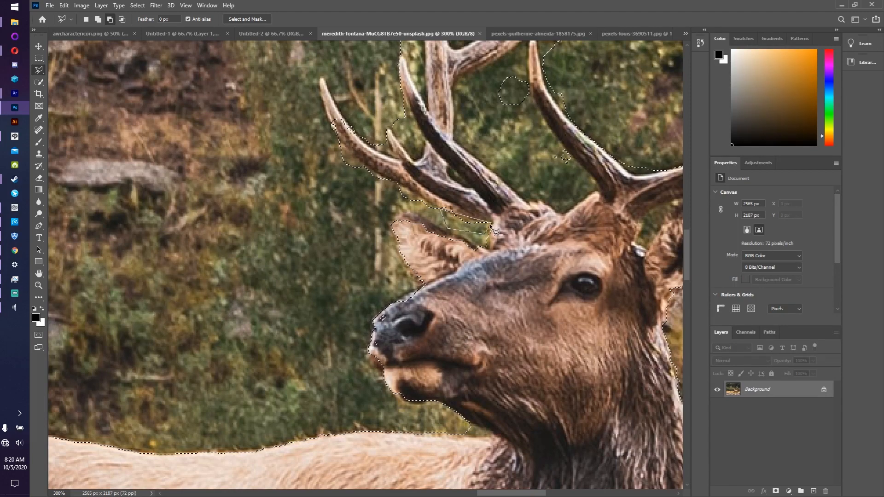
pyautogui.click(492, 224)
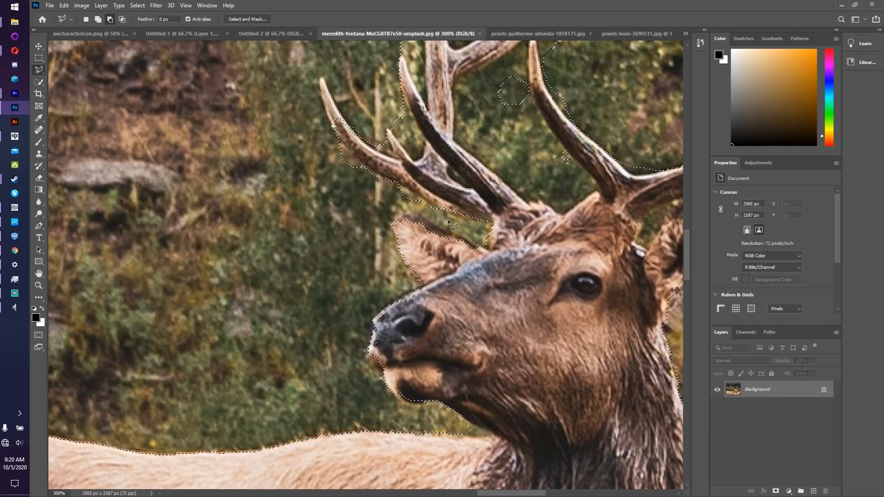
# Step: Try intersecting the selection with a polygonal area around the leftmost antler tines, and undo it
pyautogui.click(110, 20)
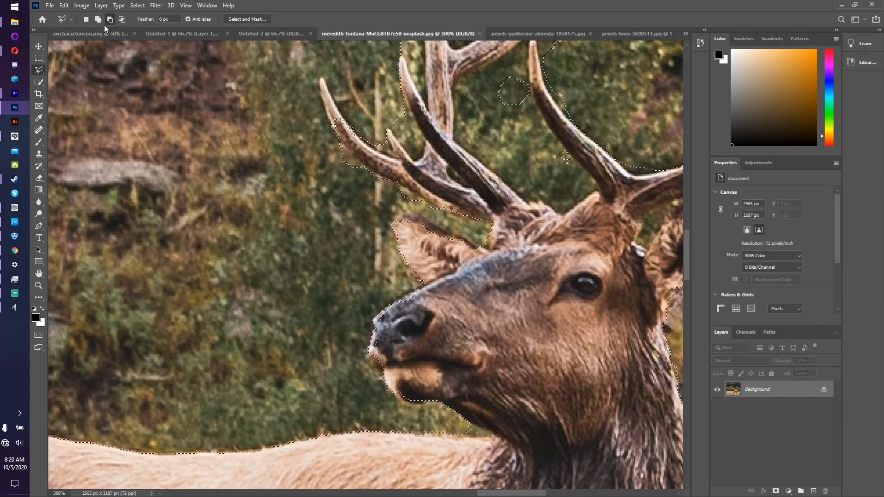
pyautogui.click(99, 20)
pyautogui.click(122, 19)
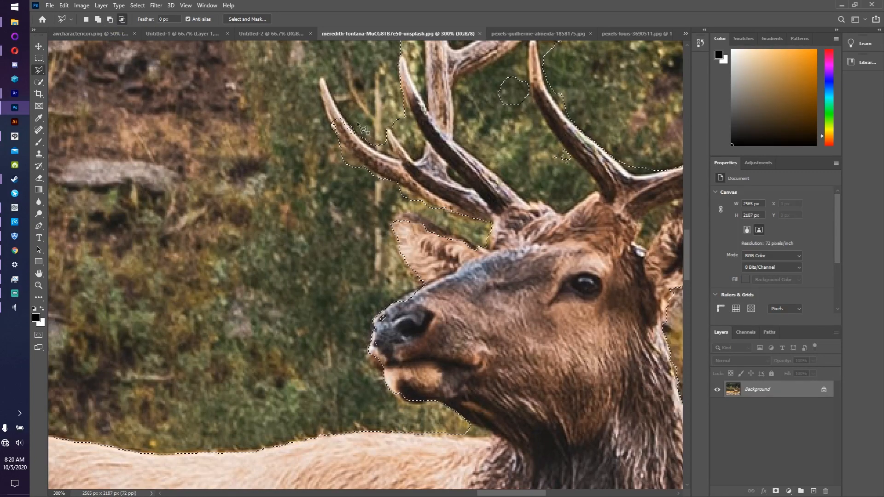
pyautogui.click(304, 128)
pyautogui.click(399, 83)
pyautogui.click(458, 180)
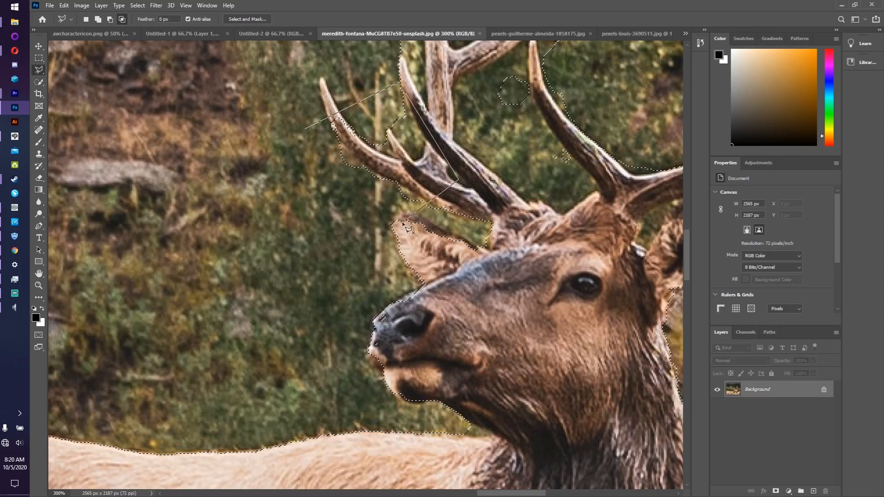
pyautogui.click(402, 222)
pyautogui.doubleClick(289, 201)
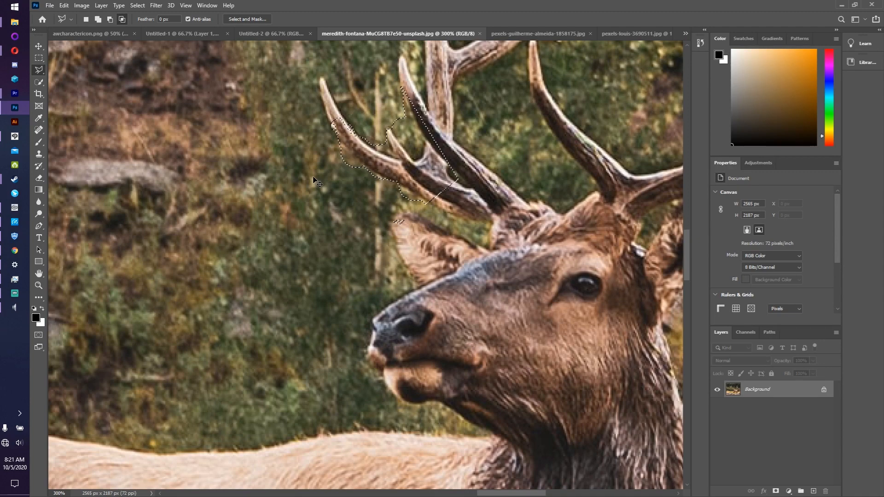
pyautogui.hotkey('ctrl', 'z')
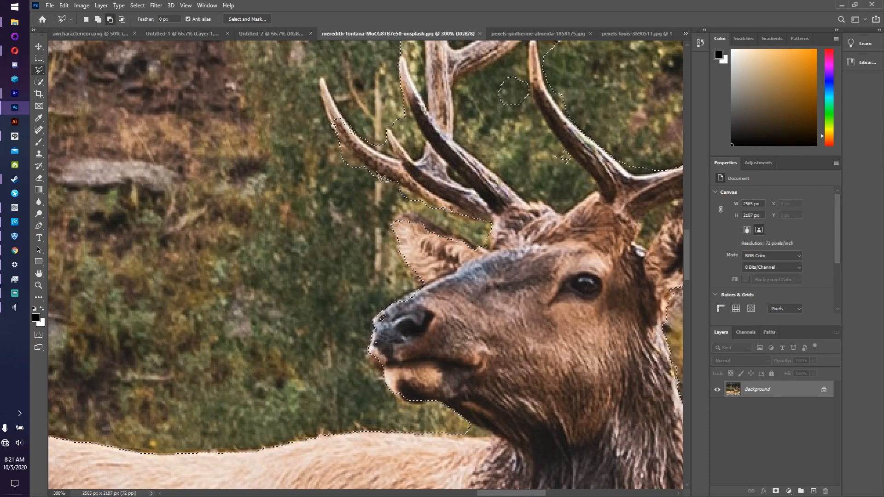
# Step: Subtract the background strip below the leftmost antler tine from the selection with the Polygonal Lasso
pyautogui.click(328, 131)
pyautogui.click(449, 212)
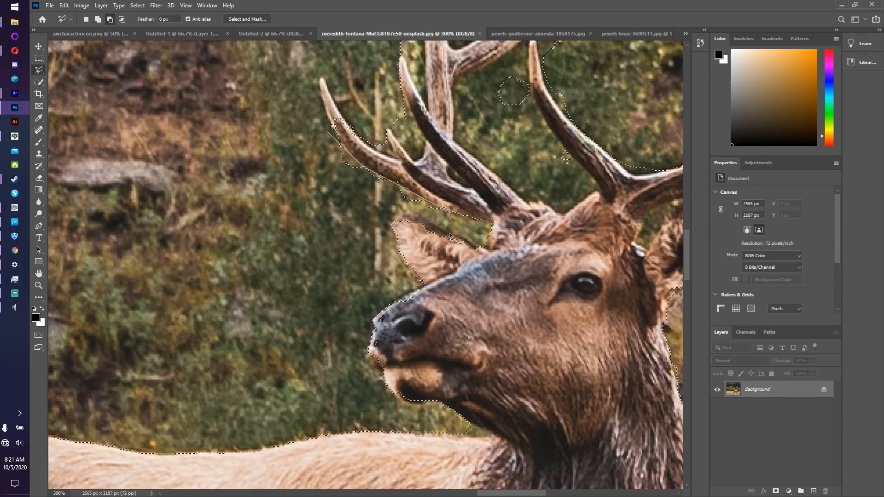
pyautogui.click(418, 216)
pyautogui.doubleClick(317, 177)
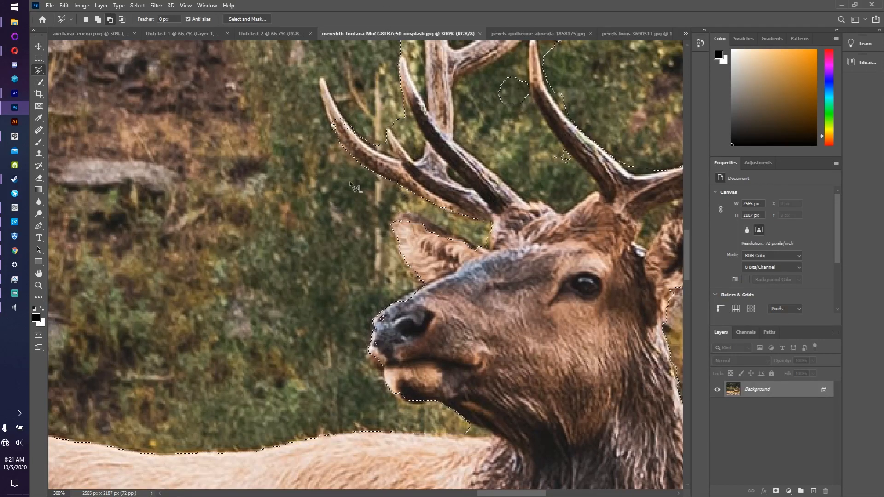
# Step: Subtract the background above the leftmost antler tine, up to the small neighbouring tine, from the selection
pyautogui.click(349, 116)
pyautogui.click(367, 145)
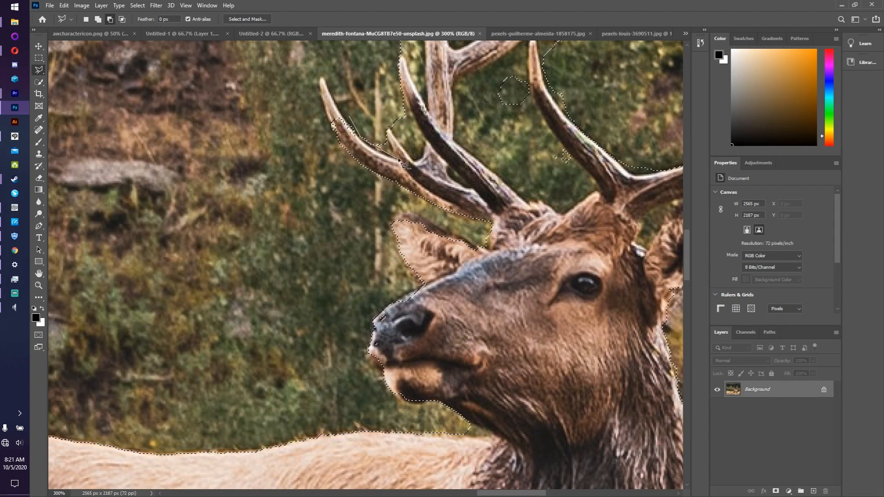
pyautogui.click(400, 160)
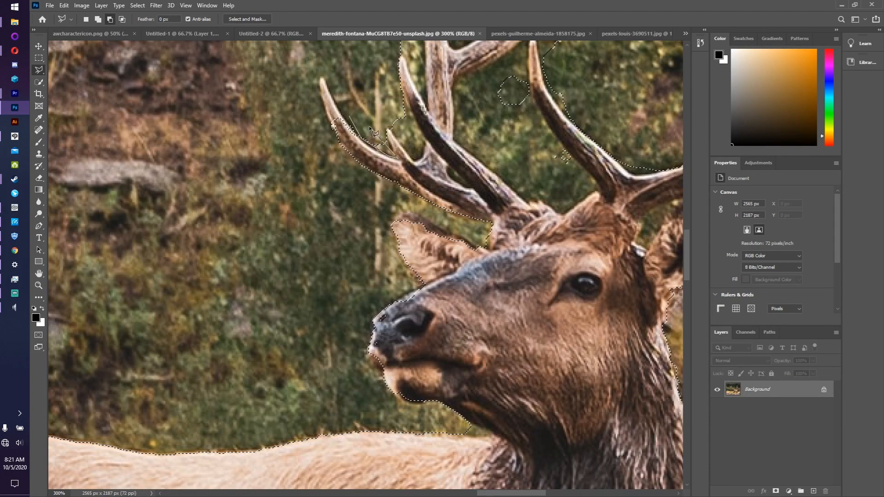
pyautogui.doubleClick(351, 94)
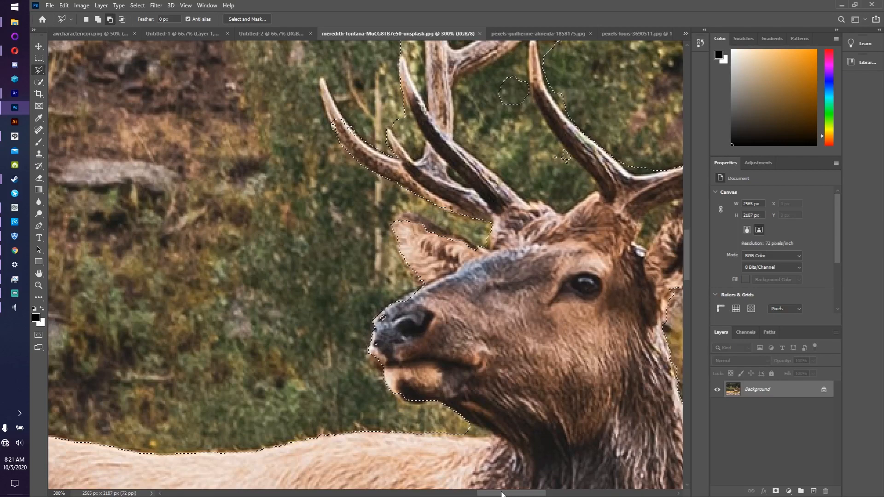
# Step: Trace a Polygonal Lasso outline in subtract mode closely around the tall upper-left antler tine and its forked neighbouring tine
pyautogui.moveTo(502, 494); pyautogui.dragTo(529, 493)
pyautogui.scroll(5, 154, 147)
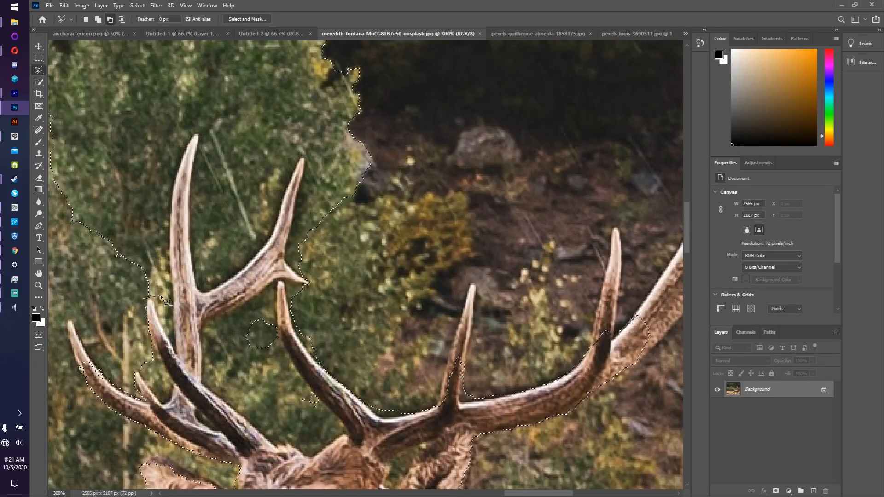
pyautogui.click(147, 298)
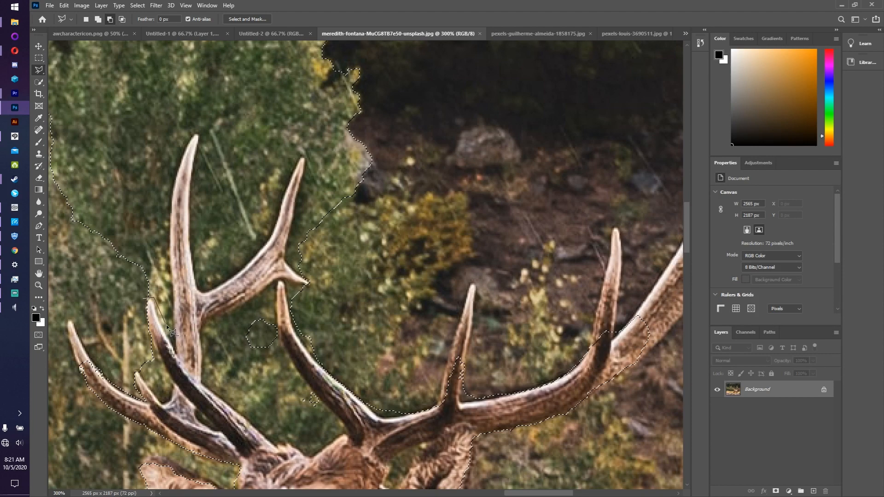
pyautogui.click(175, 352)
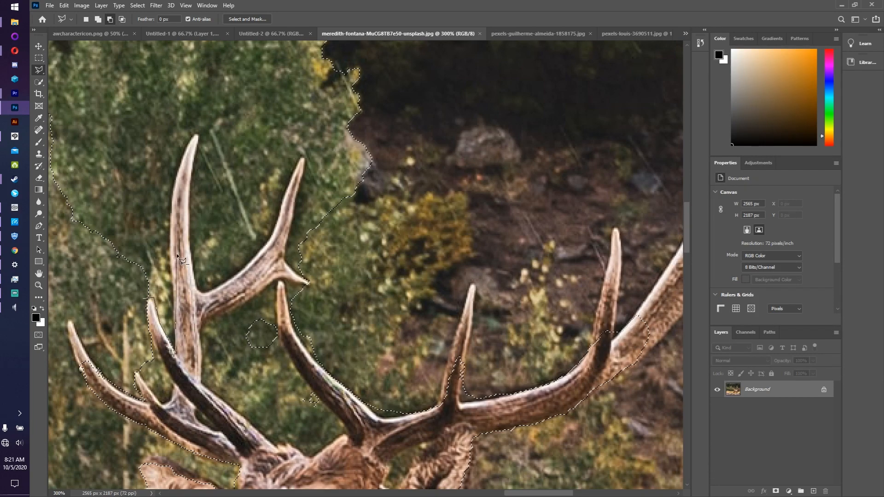
pyautogui.click(169, 203)
pyautogui.click(180, 142)
pyautogui.click(211, 112)
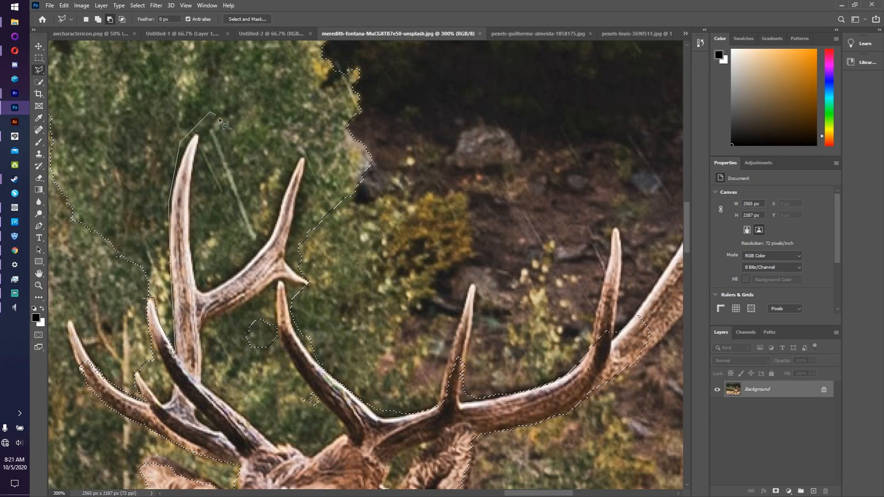
pyautogui.click(203, 164)
pyautogui.click(252, 255)
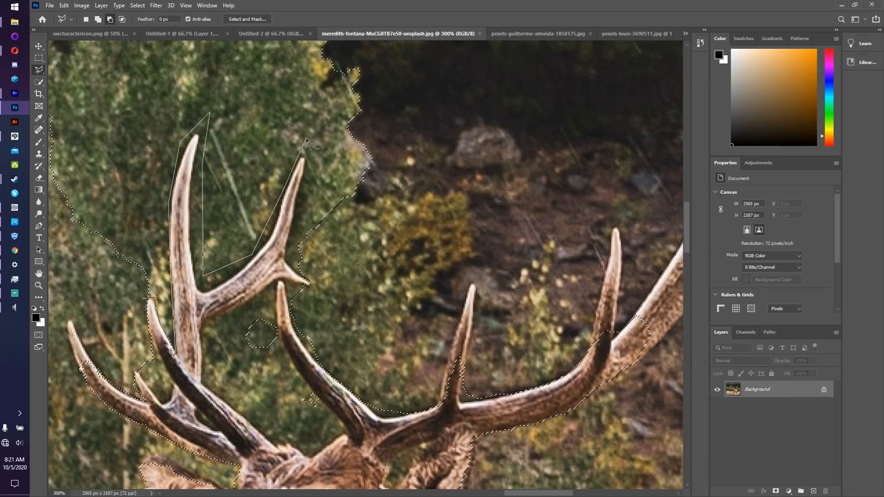
pyautogui.click(313, 199)
pyautogui.click(294, 249)
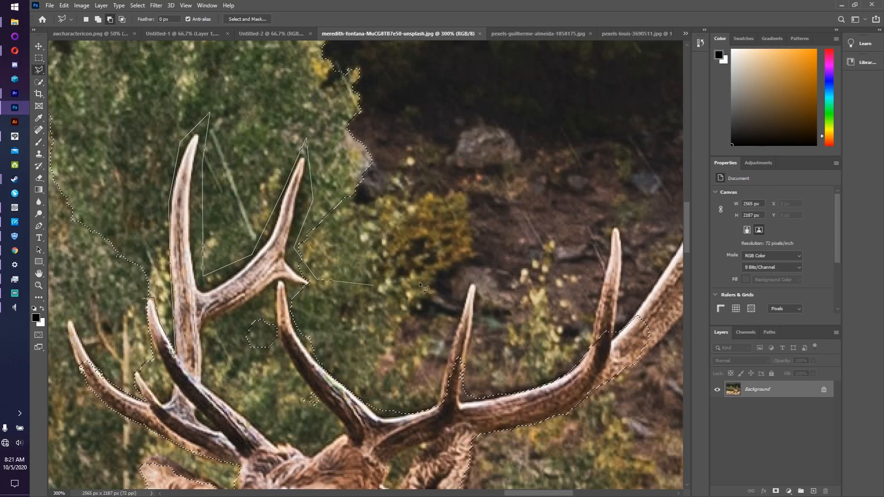
# Step: Extend the outline around the selected background tree and close it, subtracting the tree above the left antler from the selection
pyautogui.click(508, 149)
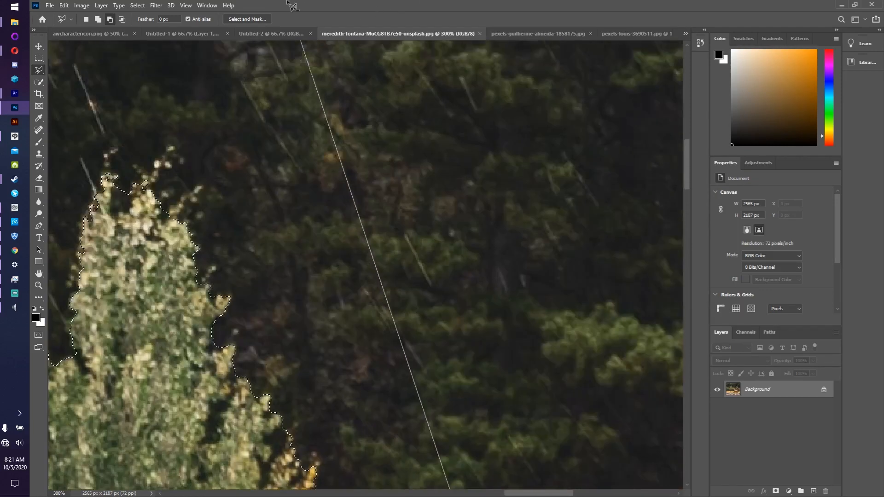
pyautogui.click(234, 167)
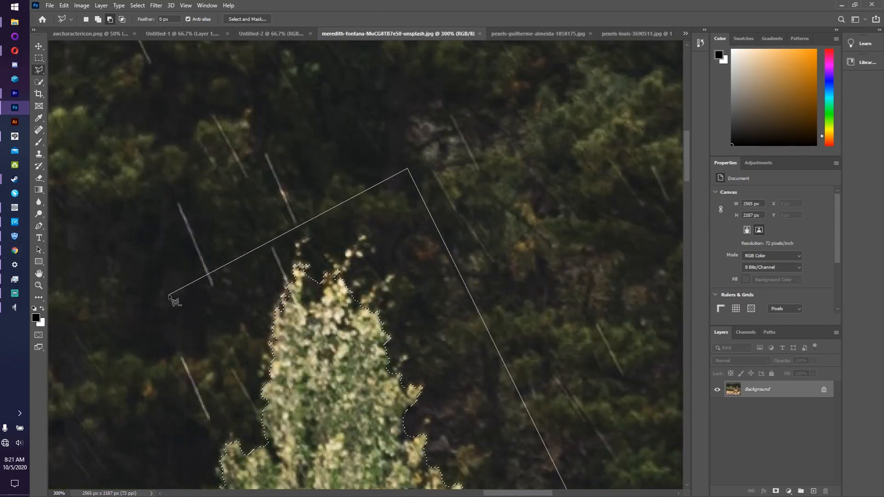
pyautogui.click(169, 296)
pyautogui.click(126, 480)
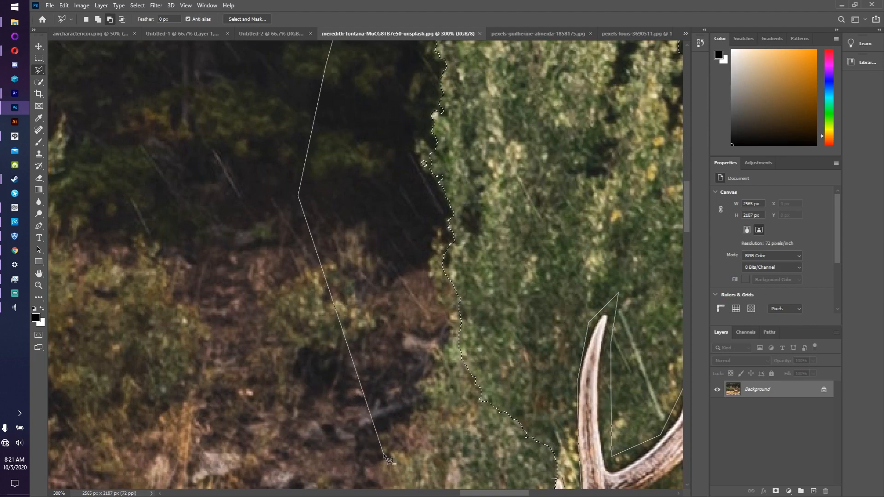
pyautogui.doubleClick(384, 451)
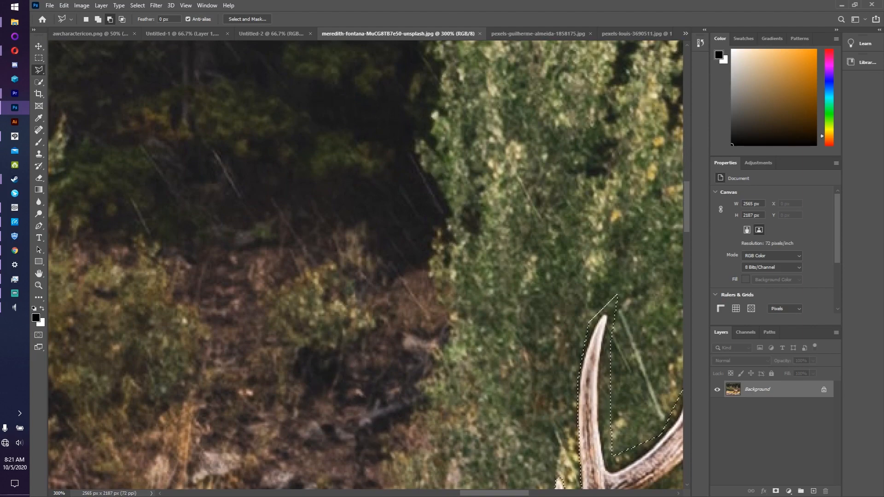
# Step: Switch the Polygonal Lasso to add mode and add the first upright tine on the right antler, above the ear, to the selection
pyautogui.hscroll(10, 407, 158)
pyautogui.hscroll(2, 279, 291)
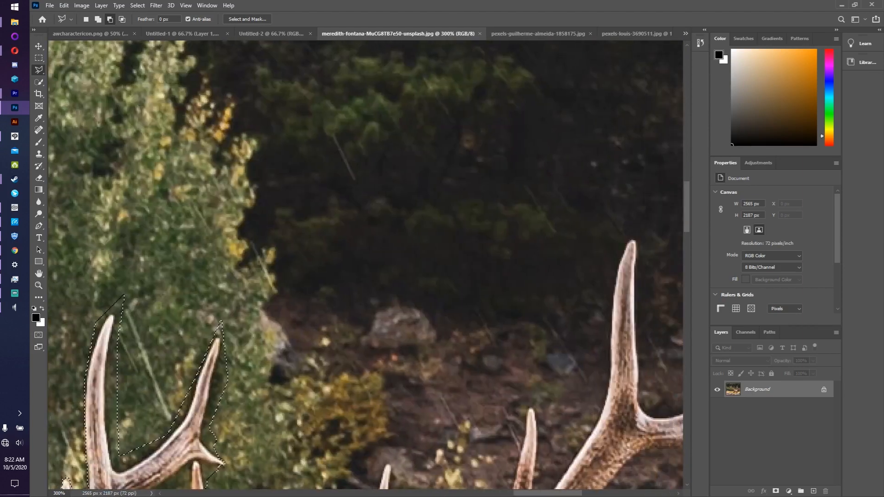
pyautogui.hscroll(-2, 279, 291)
pyautogui.scroll(-5, 279, 291)
pyautogui.scroll(-3, 278, 291)
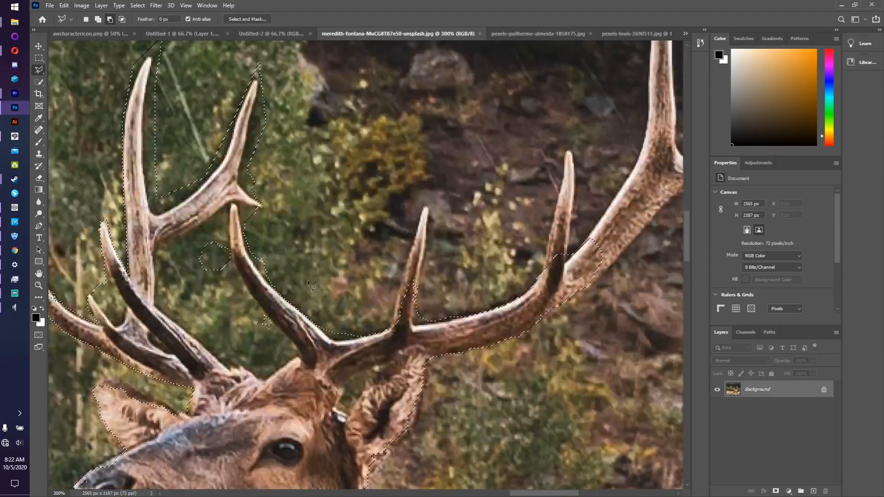
pyautogui.click(98, 18)
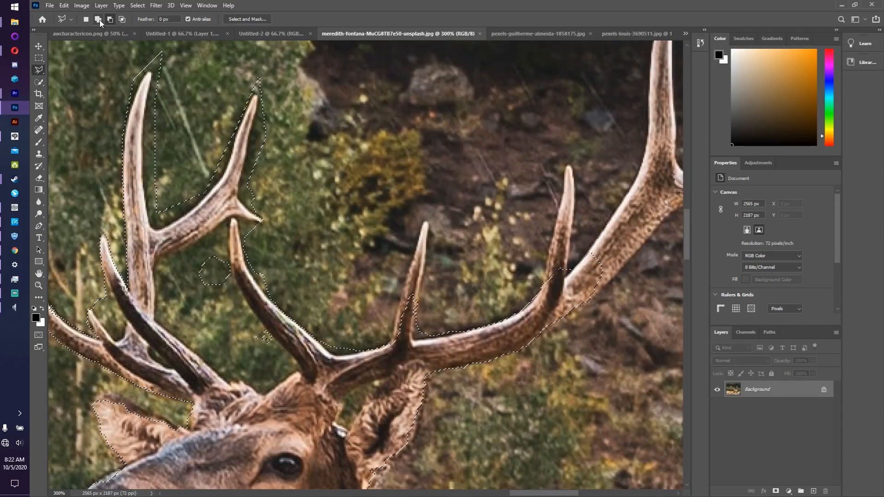
pyautogui.click(414, 303)
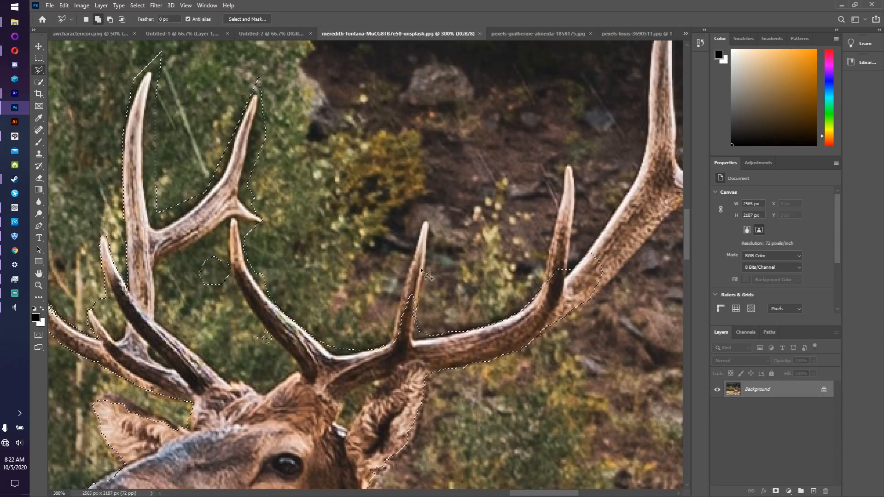
pyautogui.click(423, 223)
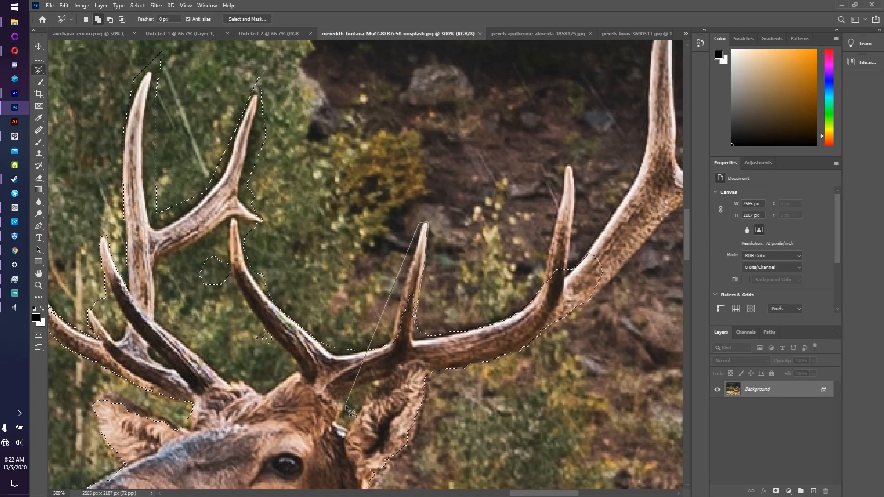
pyautogui.click(382, 357)
pyautogui.click(408, 354)
pyautogui.hscroll(2, 493, 294)
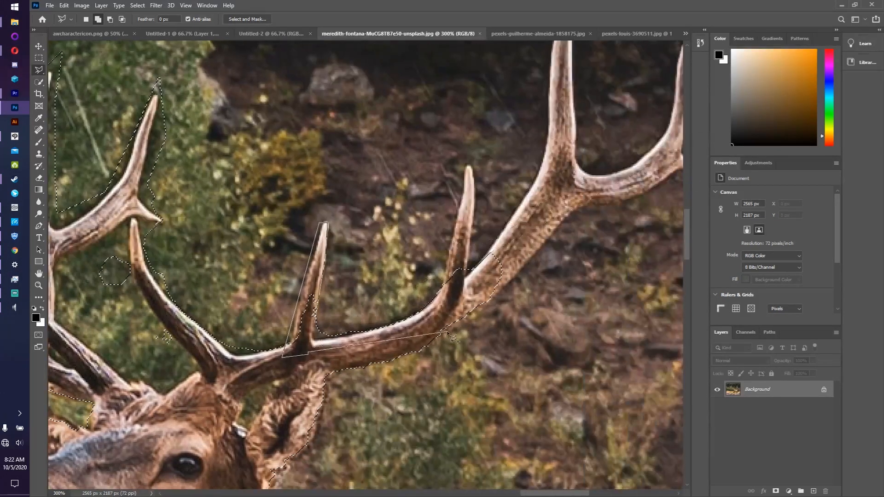
pyautogui.click(316, 342)
# Step: Add the upper part of the right antler's second upright tine, down to the main beam, to the selection
pyautogui.click(445, 281)
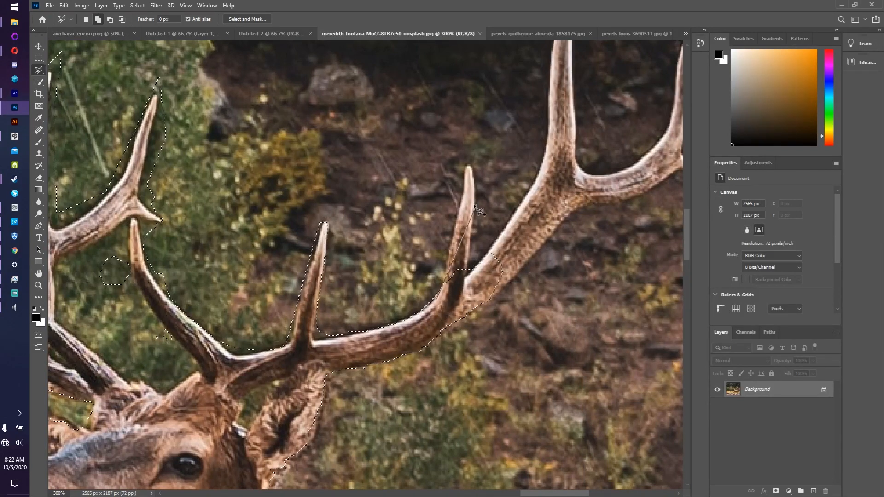
pyautogui.click(467, 166)
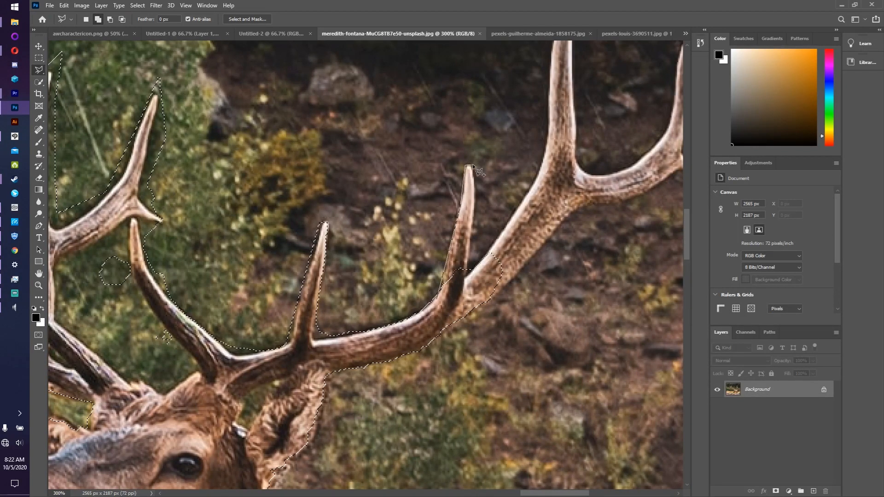
pyautogui.click(473, 167)
pyautogui.click(464, 298)
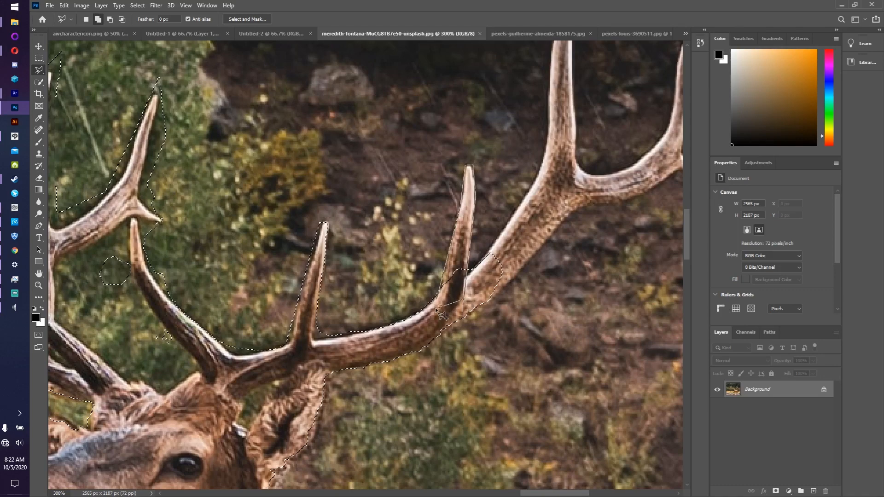
pyautogui.click(435, 307)
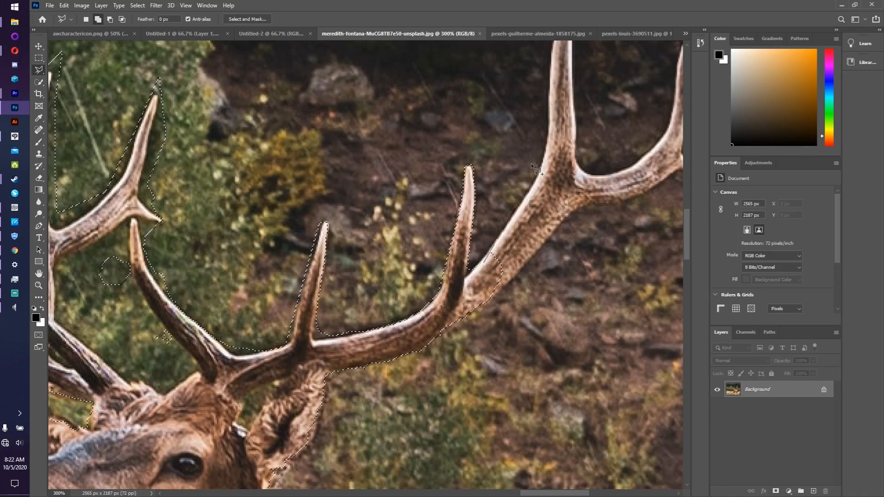
# Step: Trace a Polygonal Lasso outline up the right antler's main beam and loosely around its two uppermost tines
pyautogui.click(548, 140)
pyautogui.scroll(5, 553, 51)
pyautogui.click(543, 239)
pyautogui.click(588, 172)
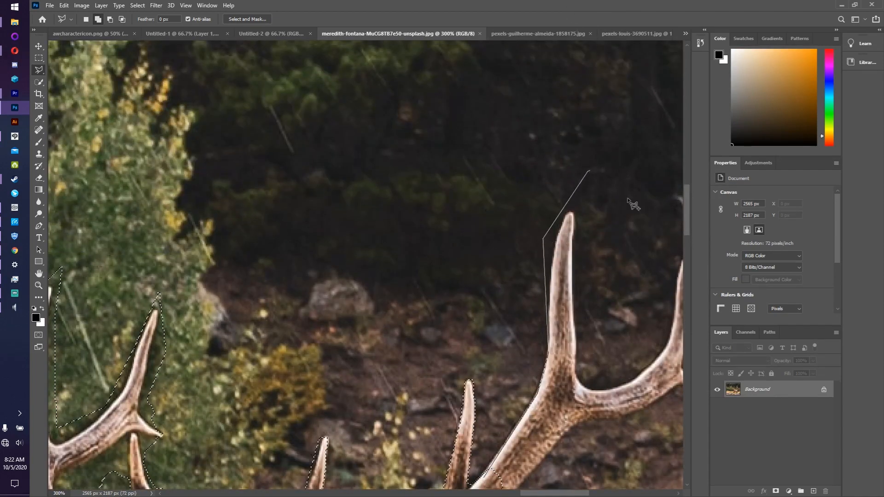
pyautogui.hscroll(5, 633, 202)
pyautogui.click(413, 378)
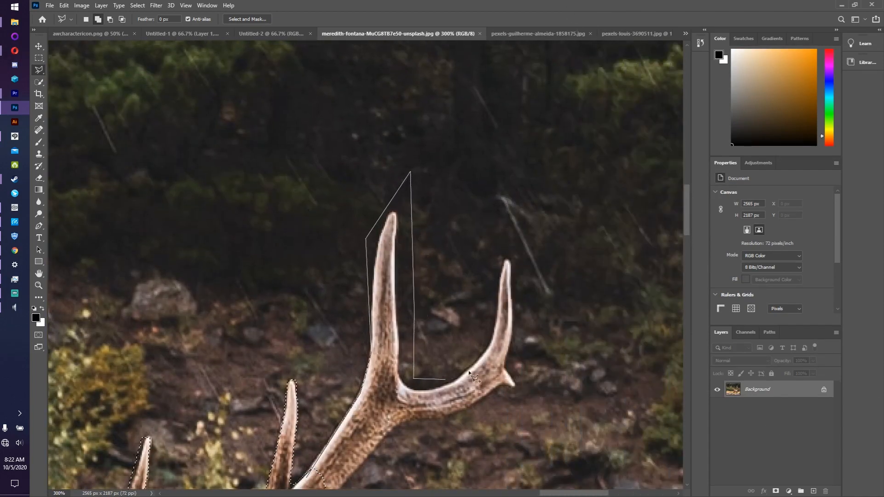
pyautogui.click(482, 336)
pyautogui.click(503, 235)
pyautogui.click(524, 266)
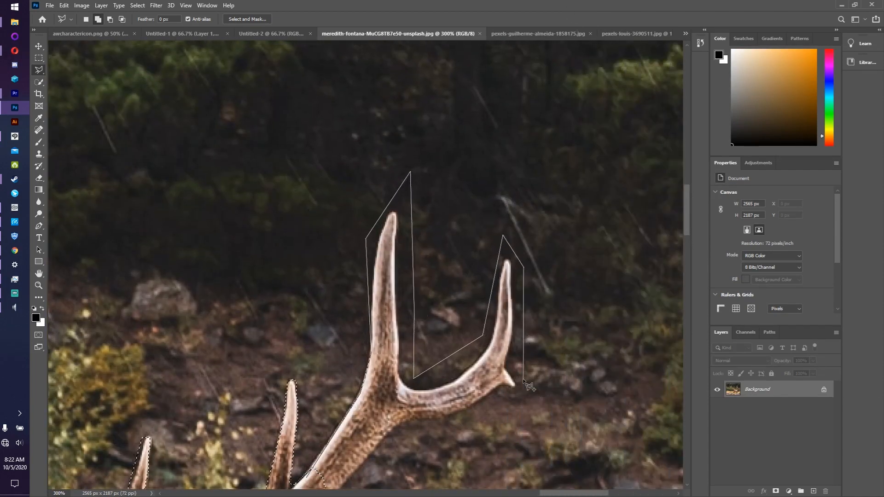
# Step: Bring the outline back beneath the right antler's beam and close it, adding the upper antler to the selection
pyautogui.click(527, 414)
pyautogui.scroll(-3, 526, 415)
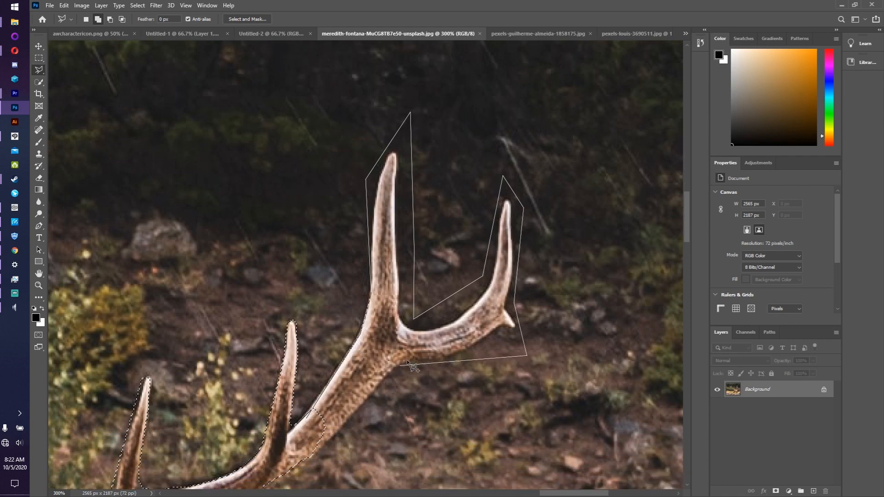
pyautogui.click(409, 371)
pyautogui.scroll(-5, 410, 371)
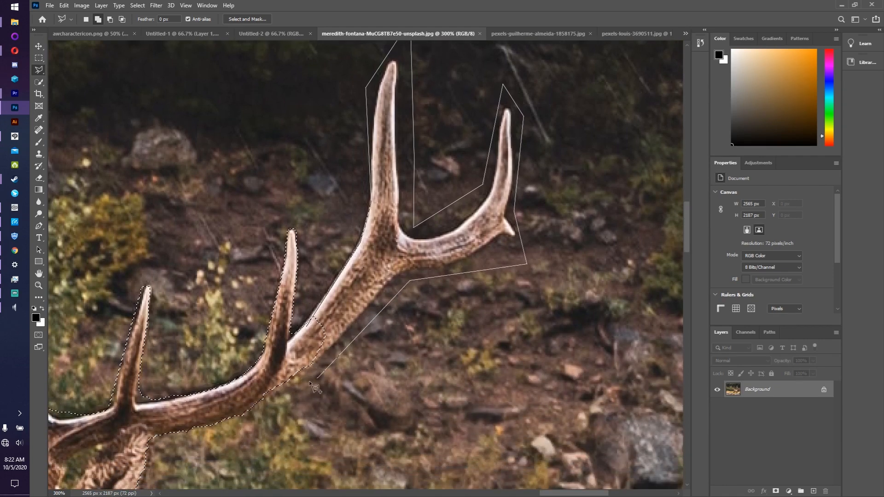
pyautogui.click(244, 409)
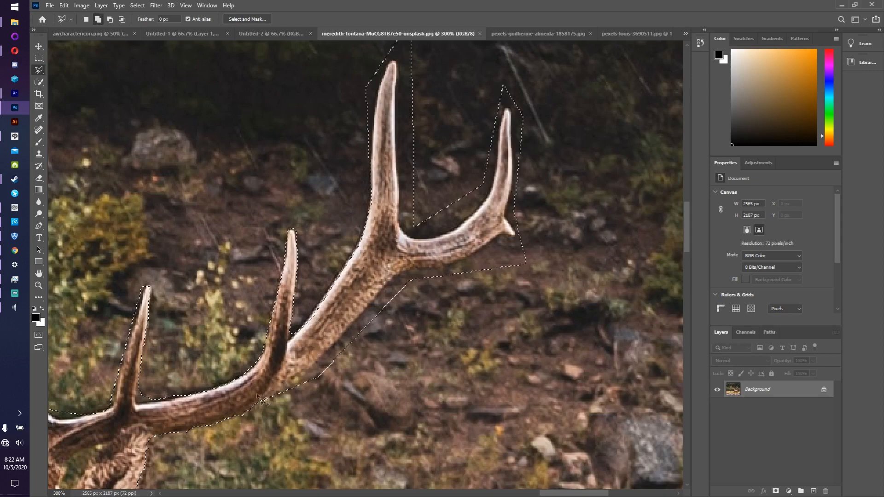
# Step: Subtract the background enclosed between the left antler's beam and the inner front tine from the selection with the Polygonal Lasso
pyautogui.scroll(-2, 288, 341)
pyautogui.scroll(-2, 292, 345)
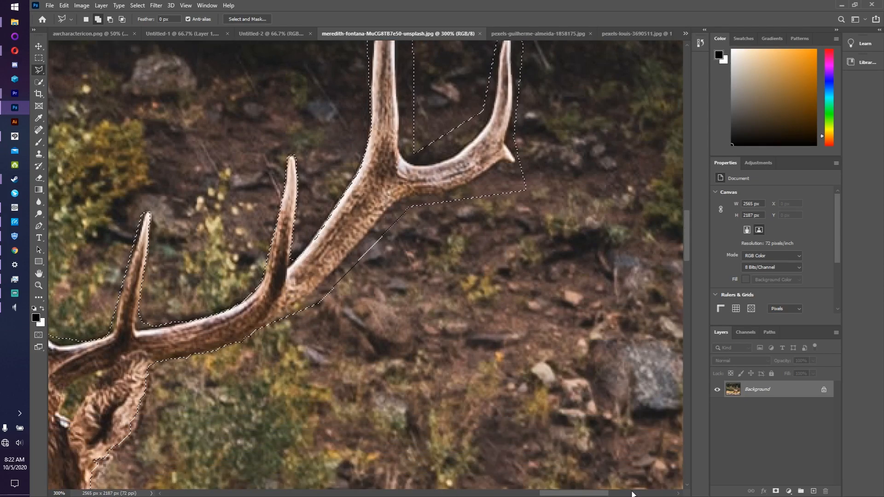
pyautogui.moveTo(593, 494); pyautogui.dragTo(533, 472)
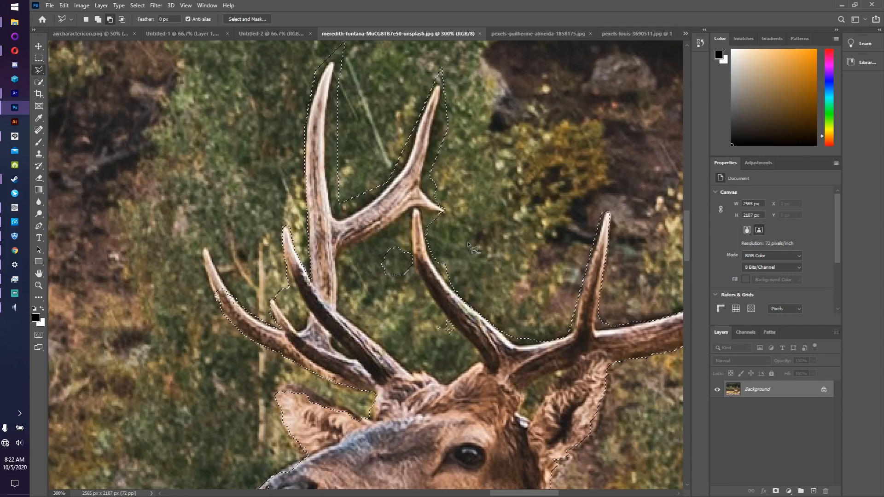
pyautogui.click(412, 212)
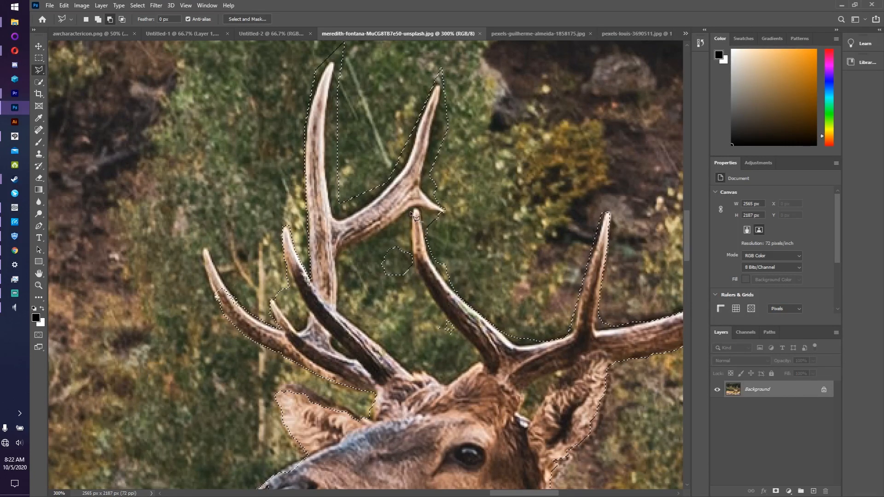
pyautogui.click(436, 308)
pyautogui.click(463, 338)
pyautogui.click(428, 360)
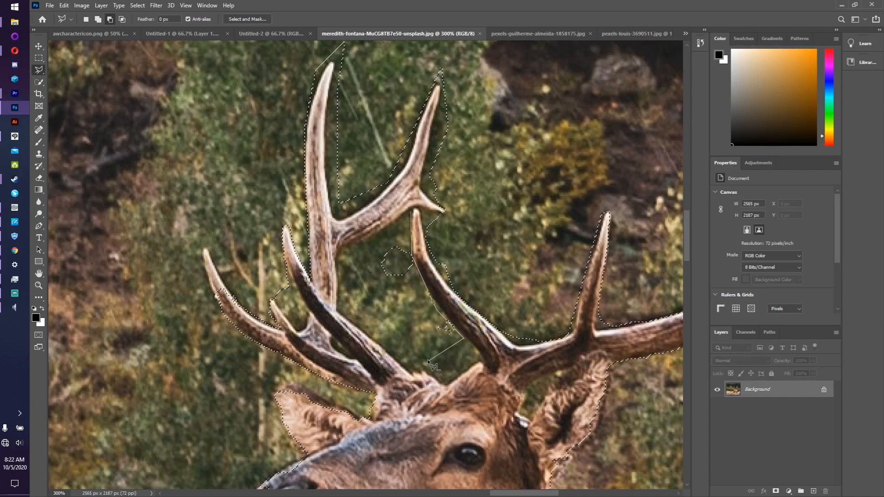
pyautogui.click(376, 338)
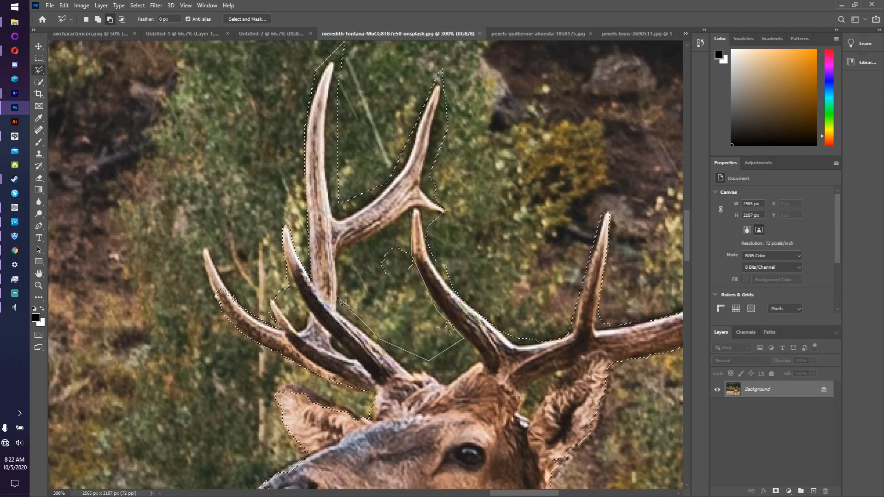
pyautogui.doubleClick(392, 226)
pyautogui.scroll(-3, 479, 299)
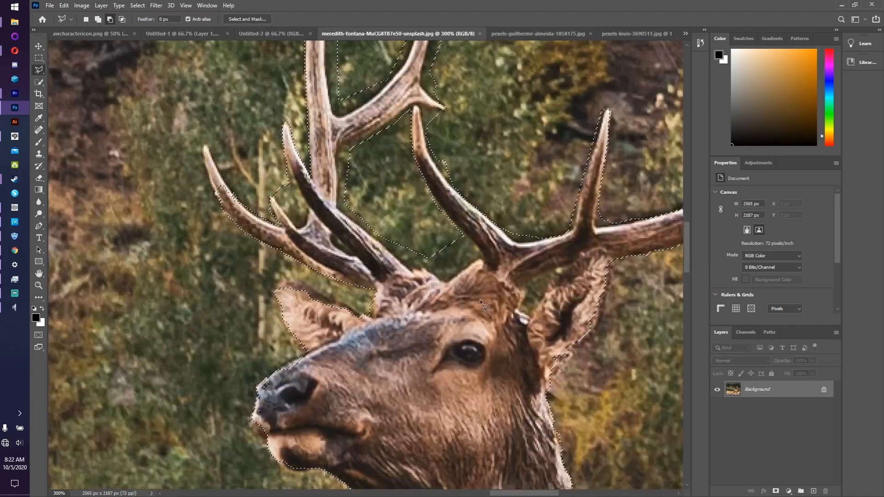
pyautogui.scroll(-4, 479, 299)
pyautogui.scroll(2, 507, 304)
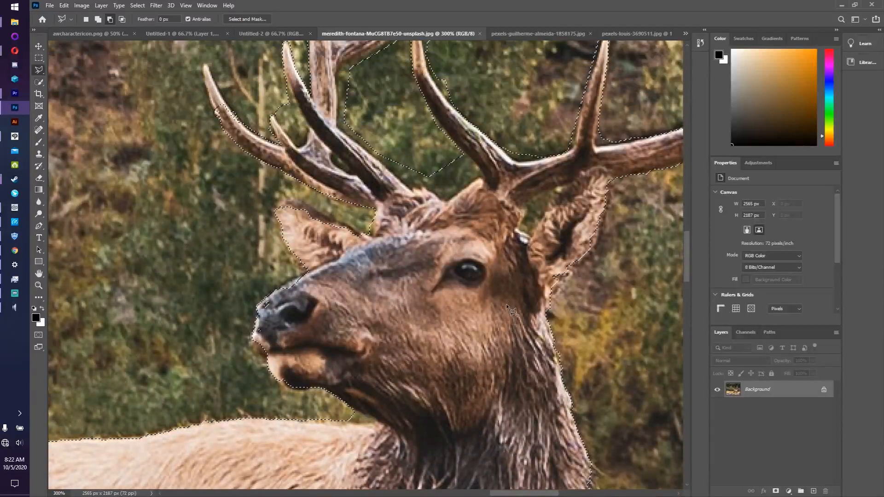
pyautogui.scroll(2, 506, 303)
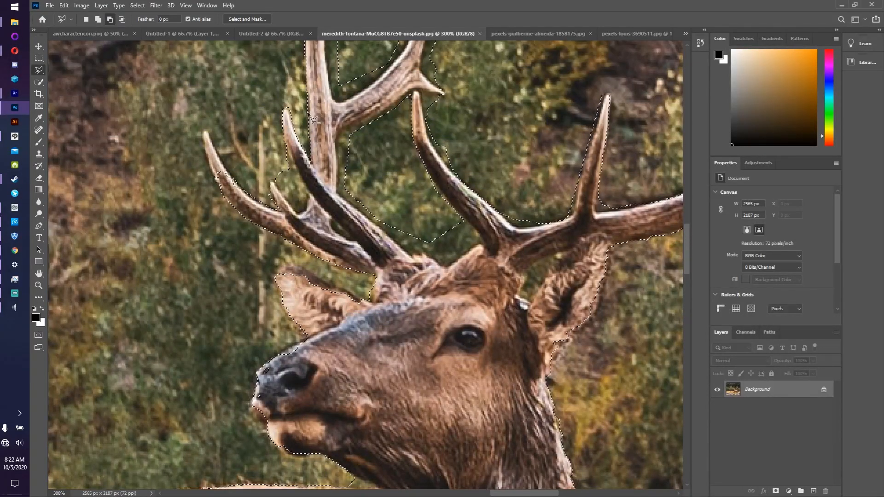
pyautogui.scroll(4, 313, 120)
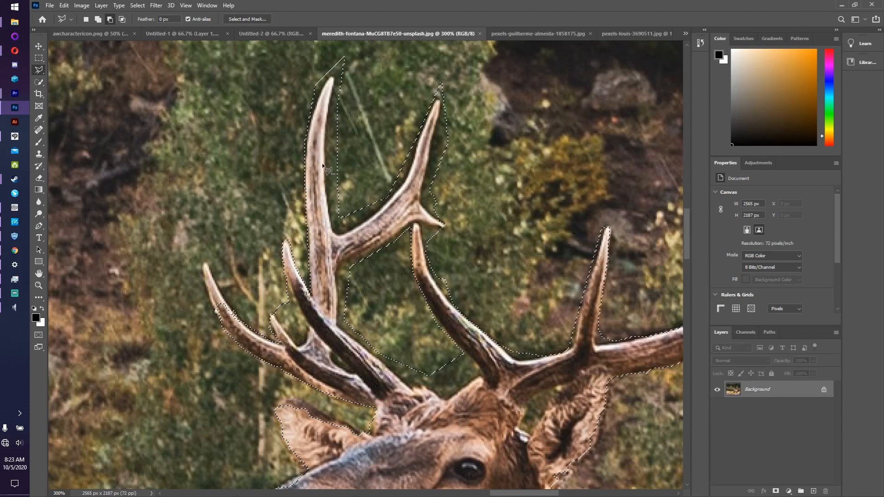
# Step: Convert the elk selection into a work path with a tolerance of 2.0 pixels
pyautogui.rightClick(335, 174)
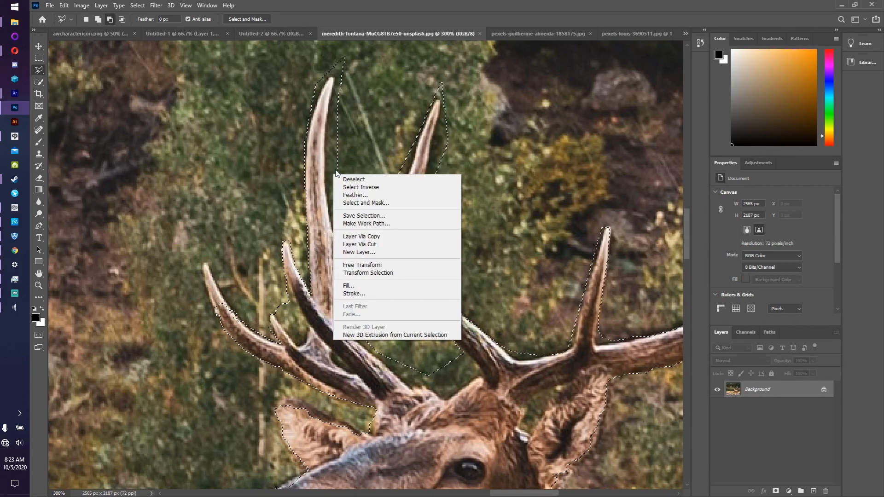
pyautogui.click(380, 224)
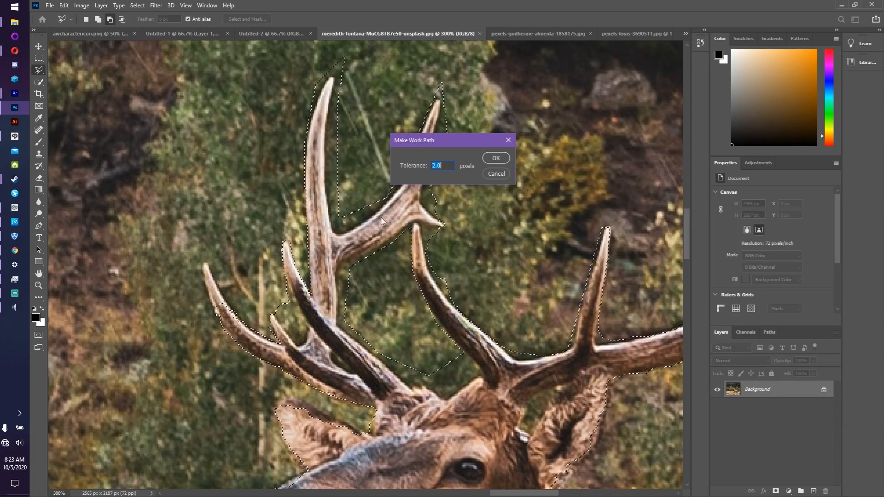
pyautogui.click(492, 159)
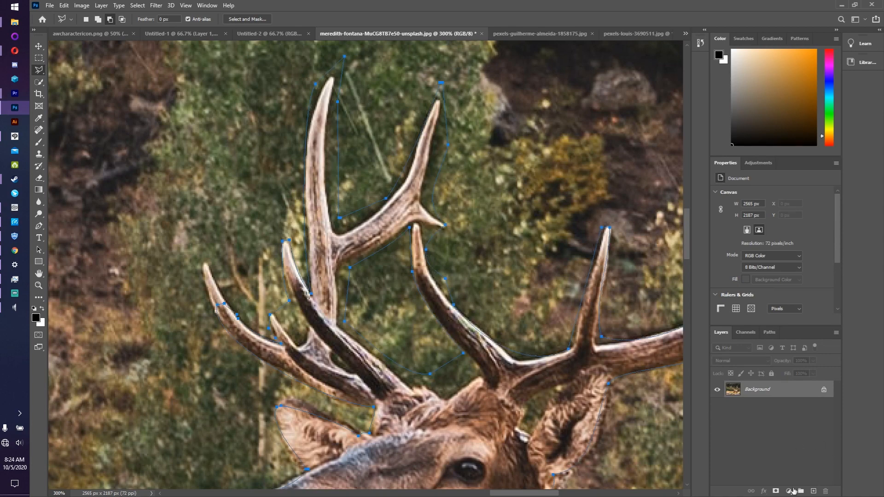
# Step: Add a layer mask to the photo layer with the work path selected
pyautogui.click(770, 333)
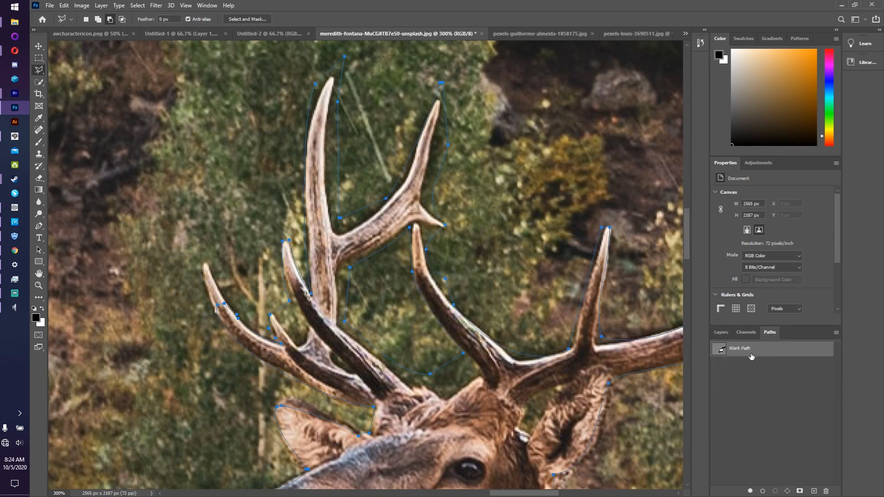
pyautogui.click(800, 492)
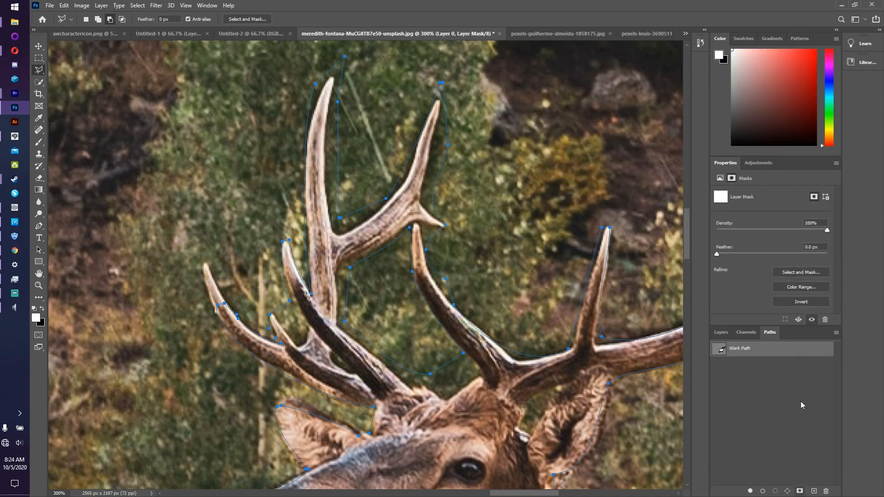
pyautogui.click(719, 334)
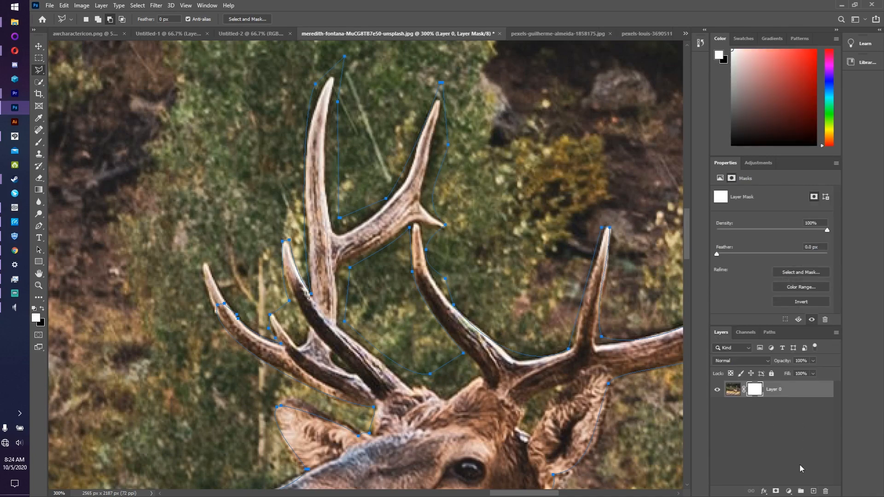
pyautogui.rightClick(562, 340)
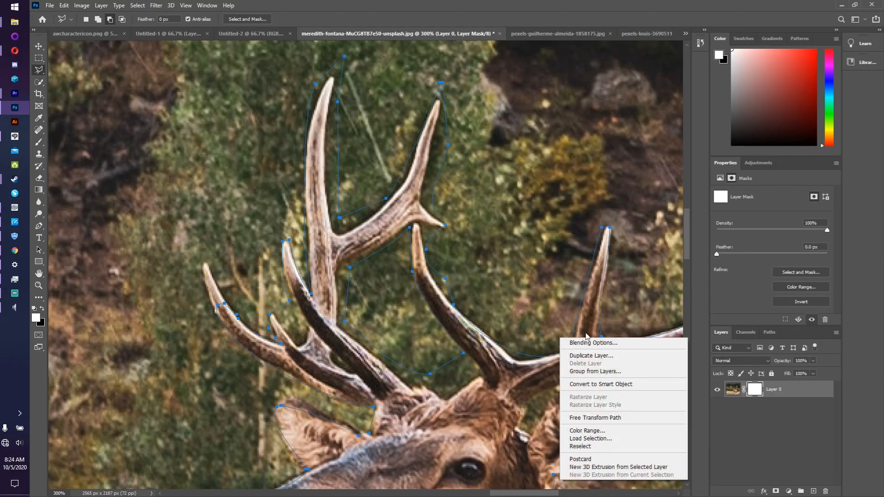
pyautogui.click(132, 8)
pyautogui.click(136, 5)
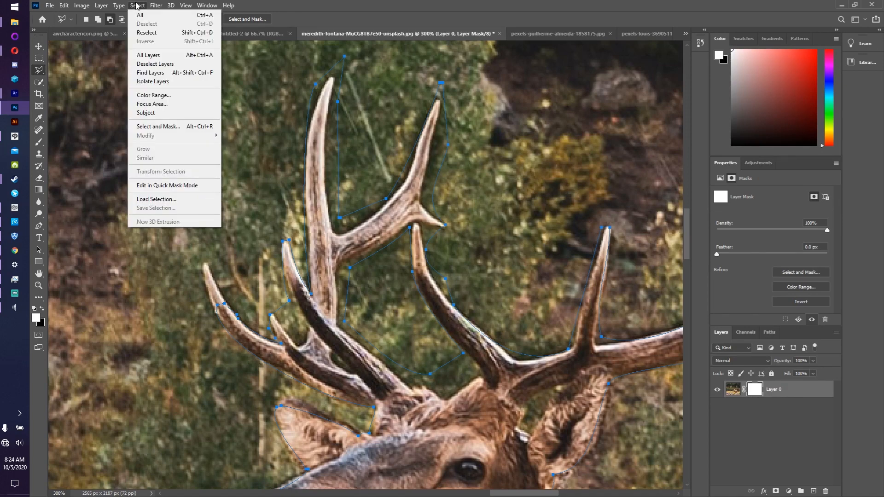
pyautogui.click(137, 6)
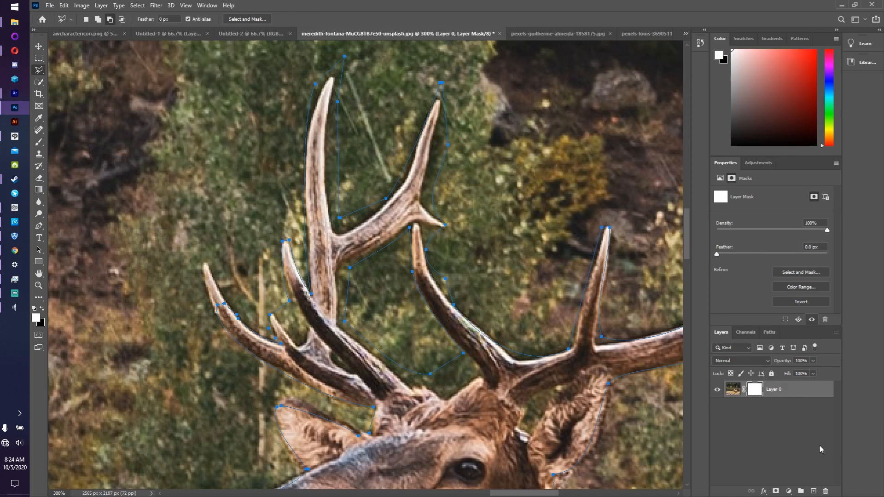
# Step: Add a vector mask from the work path to Layer 0, and apply and remove the blank layer mask
pyautogui.click(776, 491)
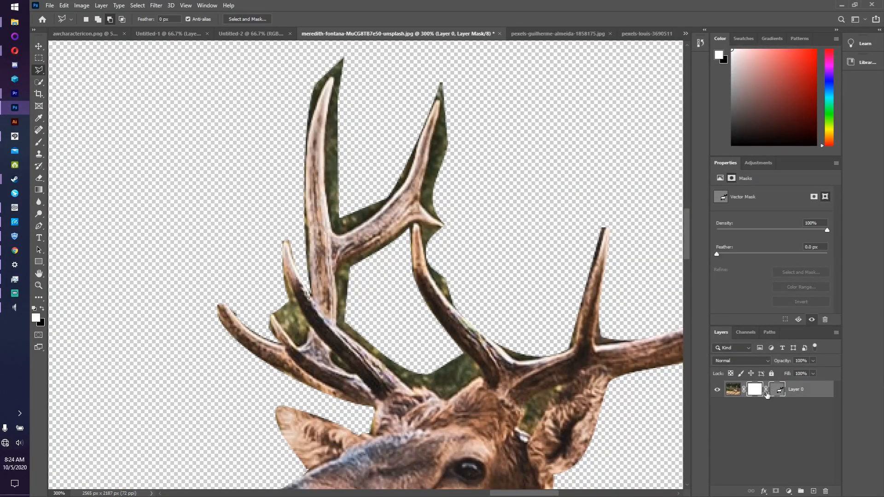
pyautogui.click(755, 391)
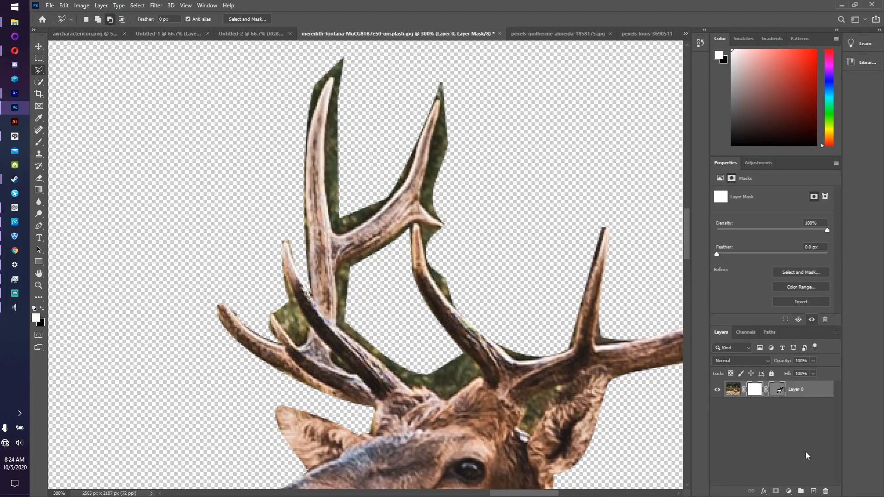
pyautogui.click(825, 492)
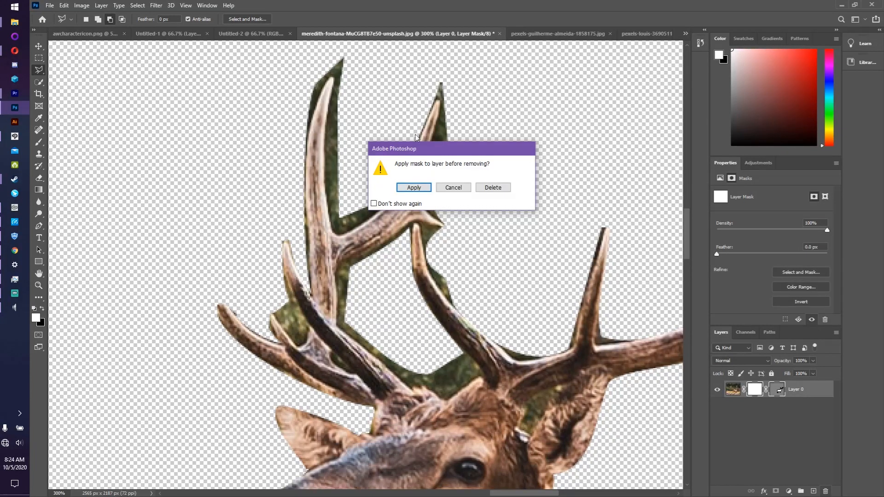
pyautogui.click(413, 187)
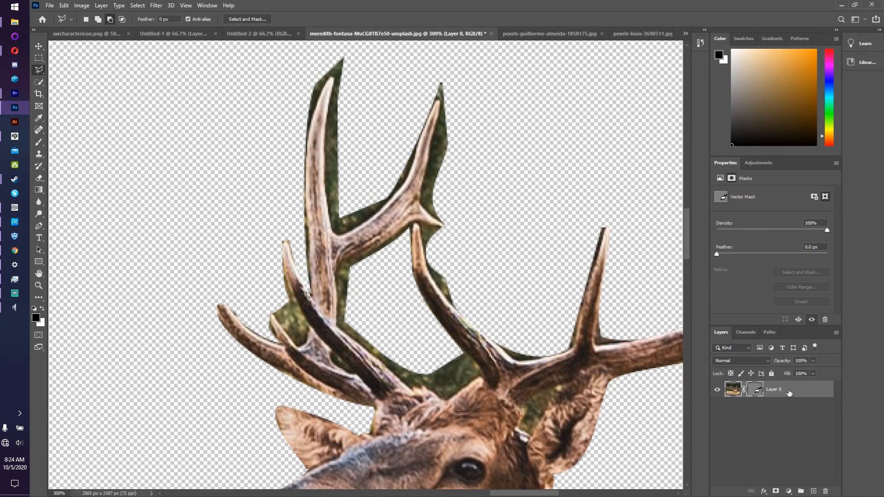
# Step: Lower the vector mask's density to 68% so the hidden background shows faintly through
pyautogui.click(759, 229)
pyautogui.click(763, 228)
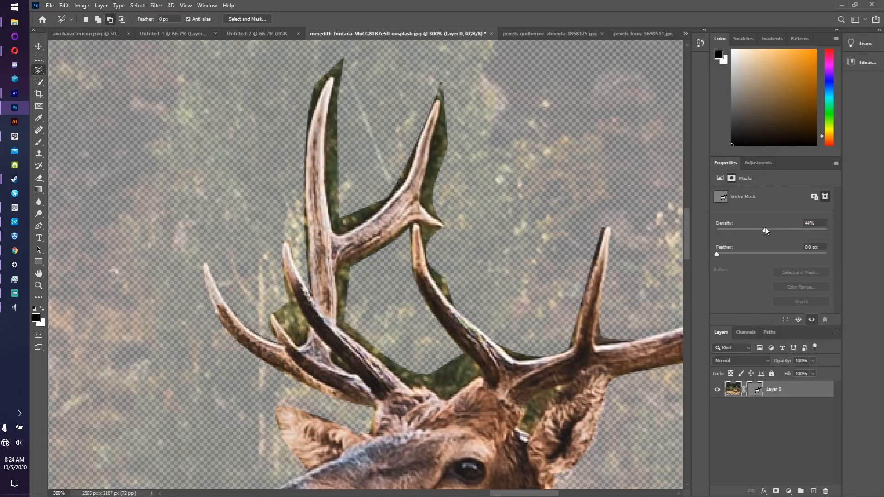
pyautogui.click(207, 6)
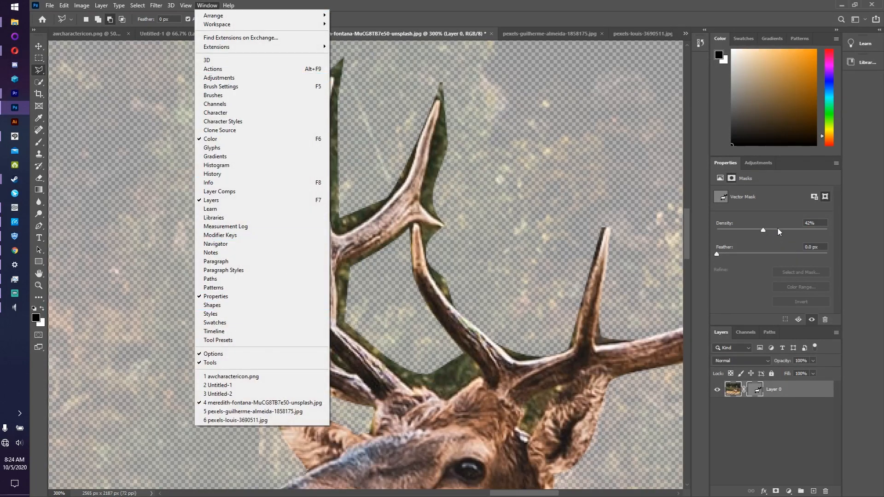
pyautogui.click(778, 231)
pyautogui.click(782, 231)
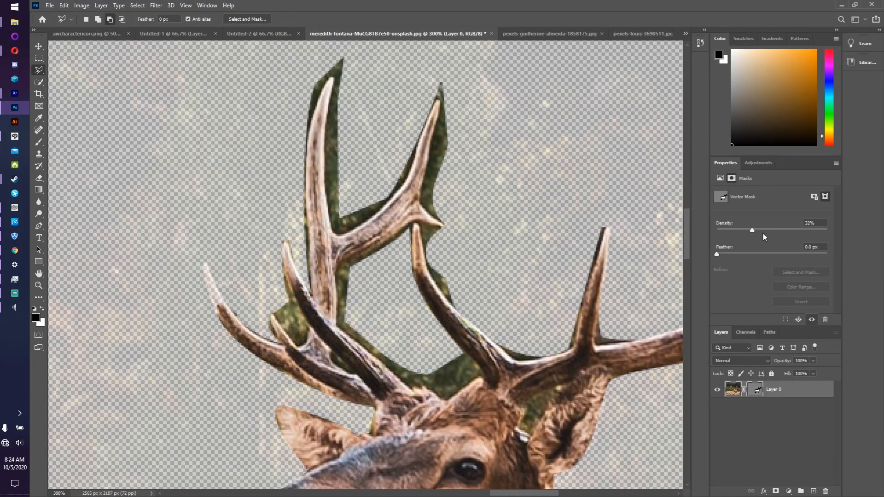
pyautogui.click(773, 233)
pyautogui.moveTo(777, 231); pyautogui.dragTo(706, 253)
pyautogui.click(750, 251)
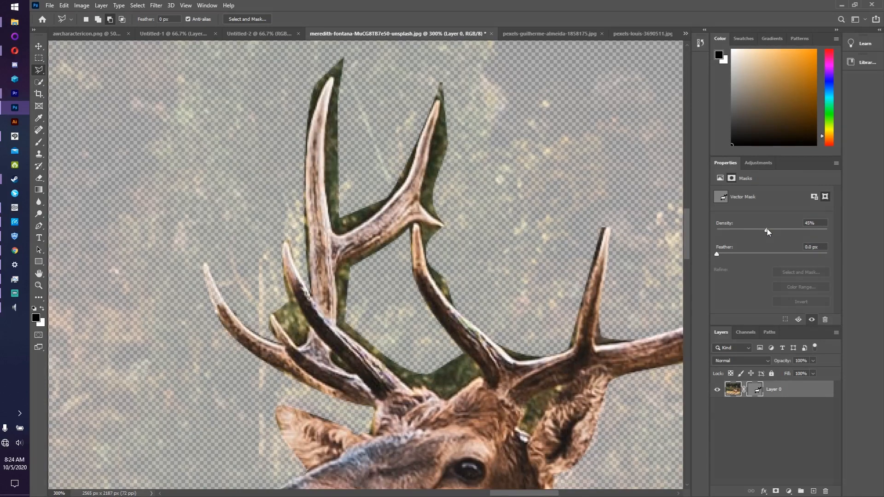
pyautogui.moveTo(767, 228); pyautogui.dragTo(792, 233)
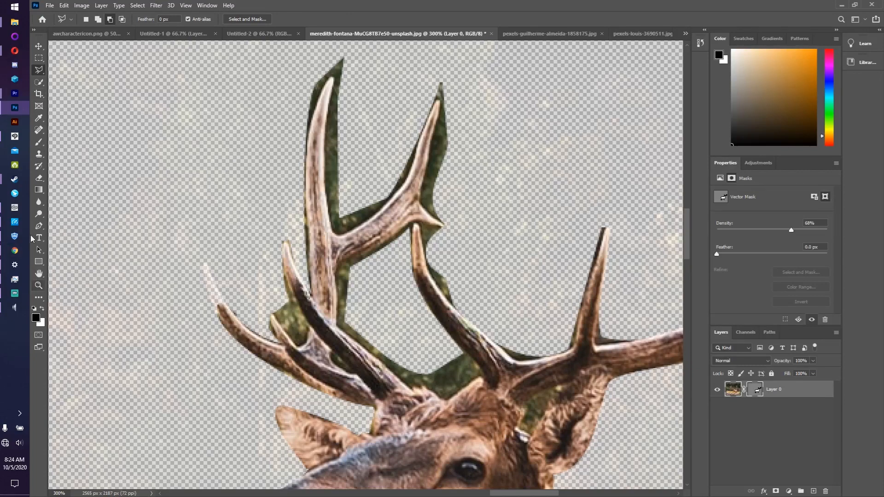
# Step: Add an anchor point with the Pen tool to the mask path between the left antler's small front tine and the longer tine beside it
pyautogui.click(38, 226)
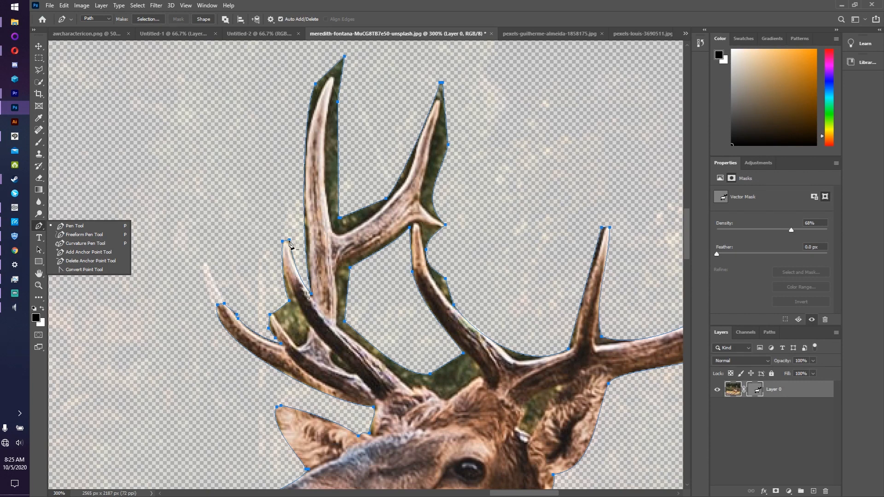
pyautogui.click(285, 307)
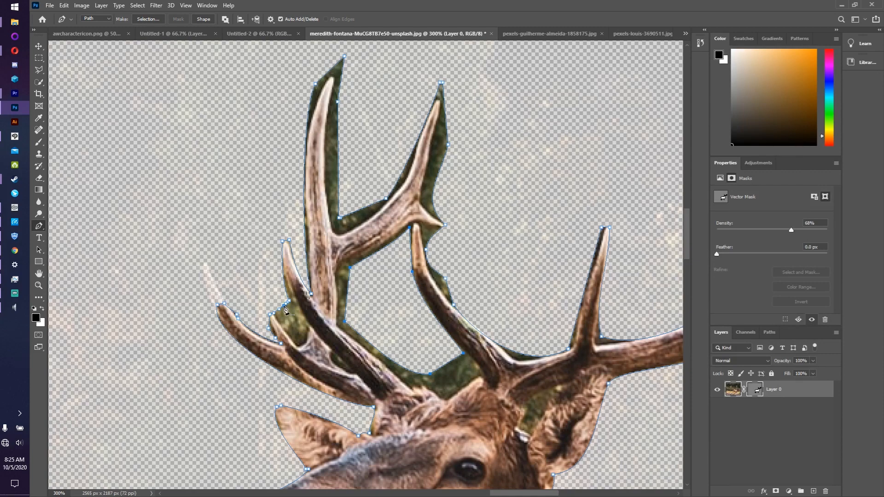
pyautogui.moveTo(284, 308); pyautogui.dragTo(293, 326)
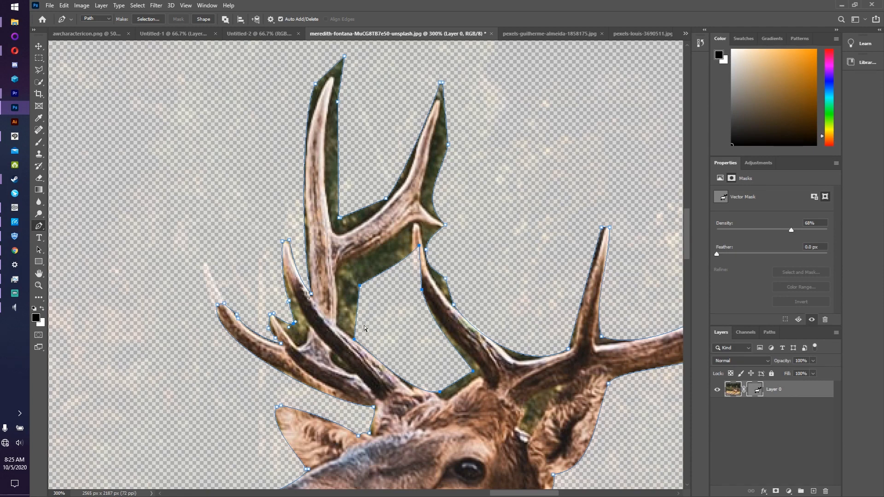
pyautogui.hotkey('ctrl', 'z')
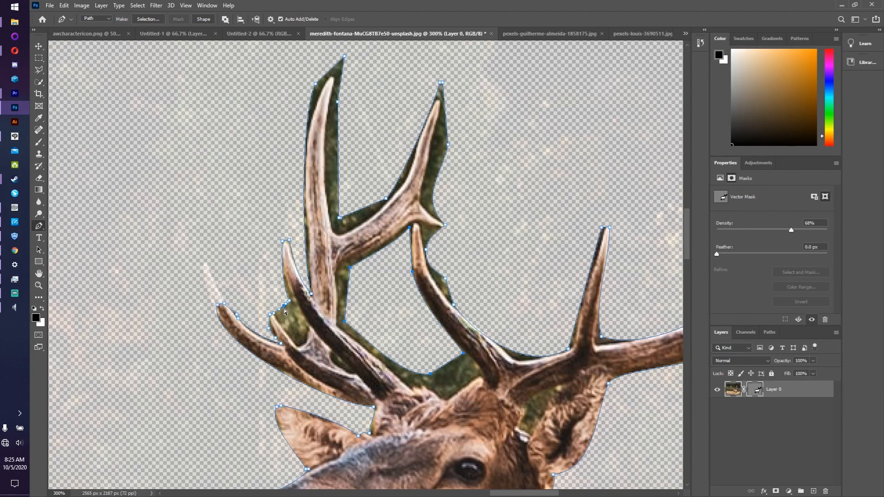
pyautogui.moveTo(284, 309); pyautogui.dragTo(283, 306)
pyautogui.keyDown('ctrl'); pyautogui.click(278, 317); pyautogui.keyUp('ctrl')
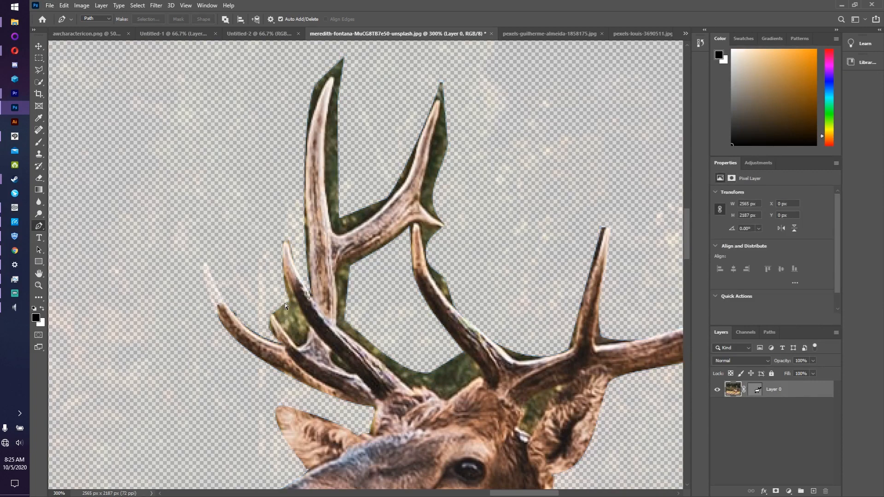
pyautogui.click(285, 304)
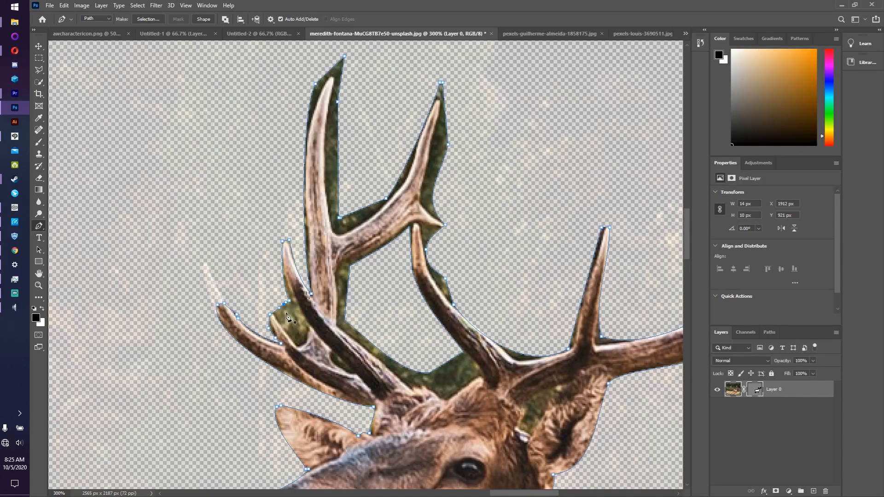
# Step: Move the new anchor point down into the notch between the two tines to cut away the background there
pyautogui.scroll(1, 283, 315)
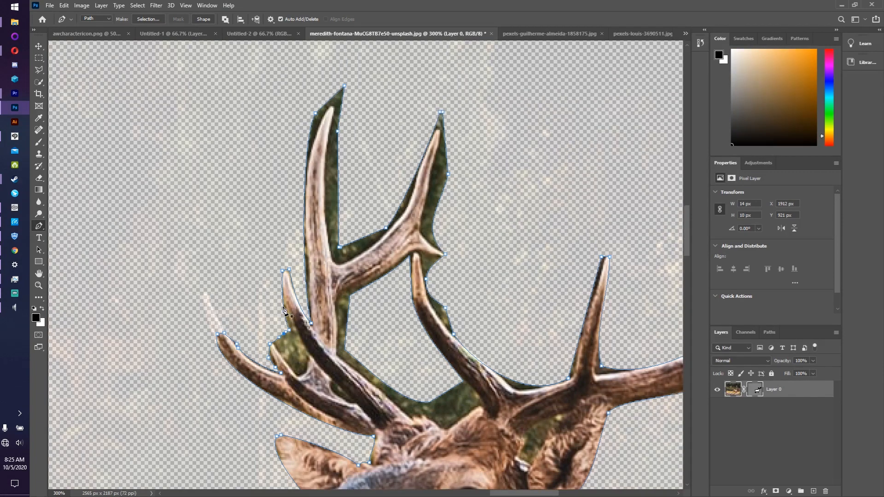
pyautogui.scroll(-1, 282, 315)
pyautogui.scroll(3, 273, 325)
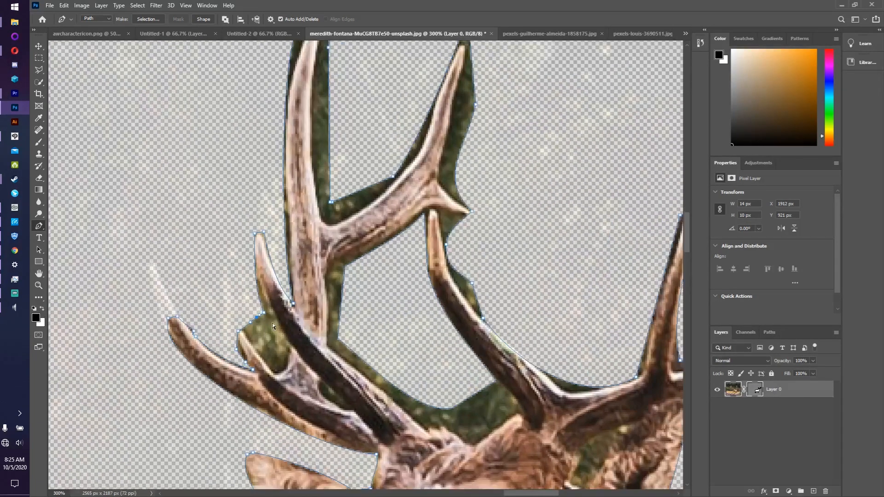
pyautogui.scroll(-2, 222, 375)
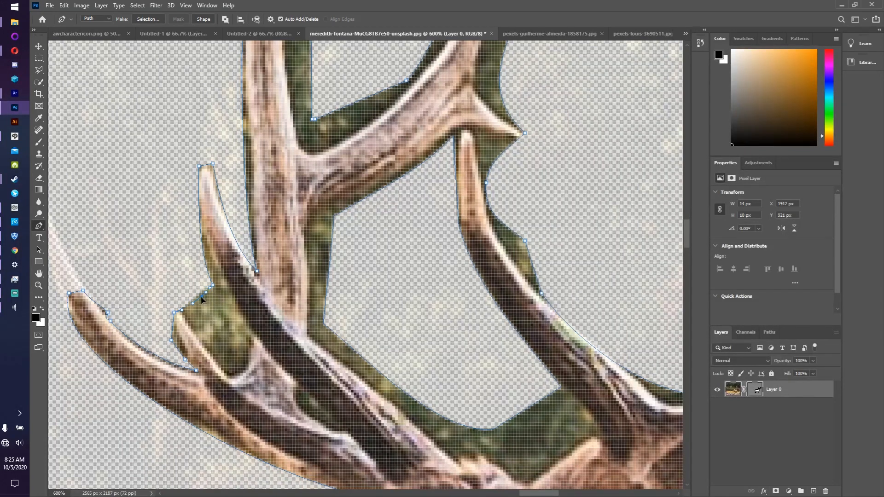
pyautogui.moveTo(232, 364); pyautogui.dragTo(236, 371)
pyautogui.moveTo(210, 296); pyautogui.dragTo(245, 372)
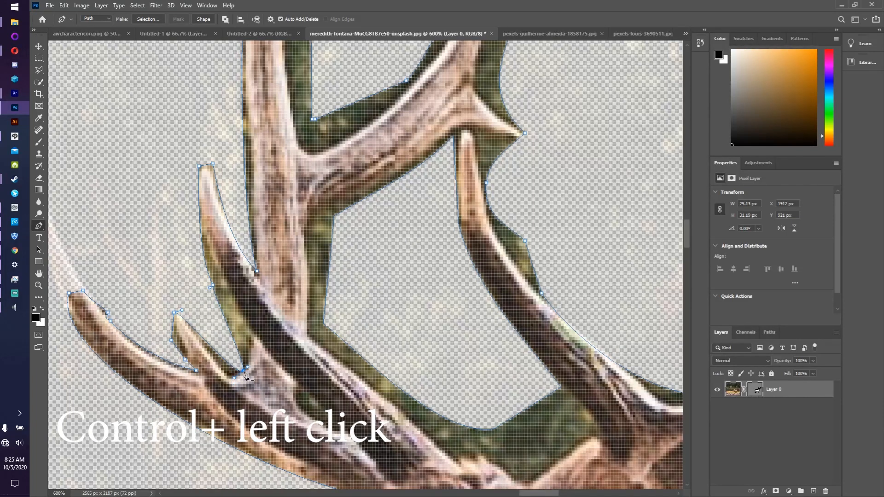
pyautogui.click(246, 376)
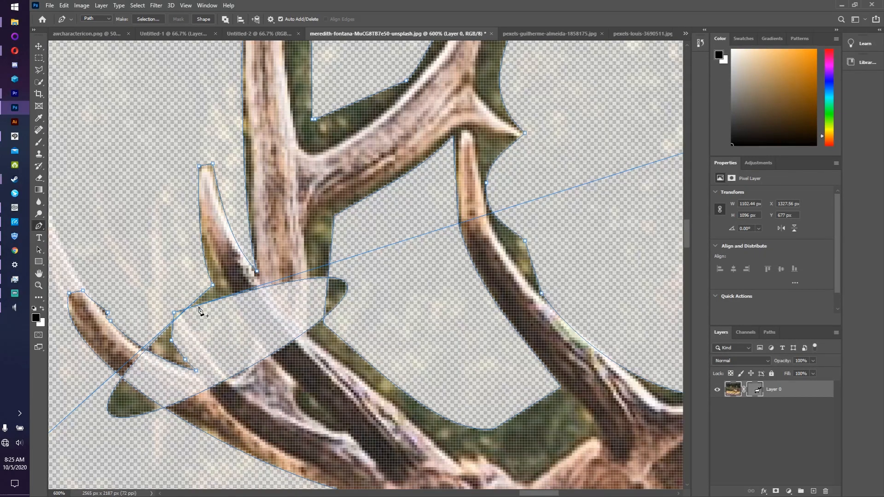
pyautogui.click(213, 285)
pyautogui.scroll(1, 226, 368)
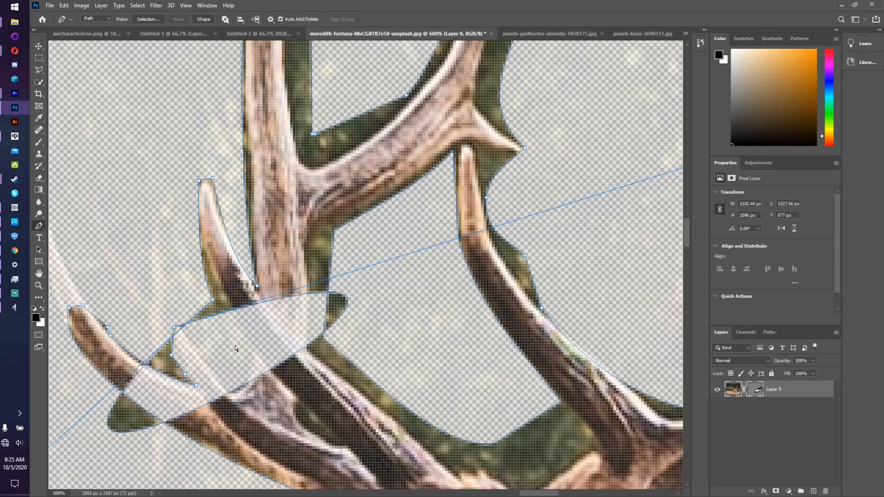
pyautogui.hotkey('ctrl', 'z')
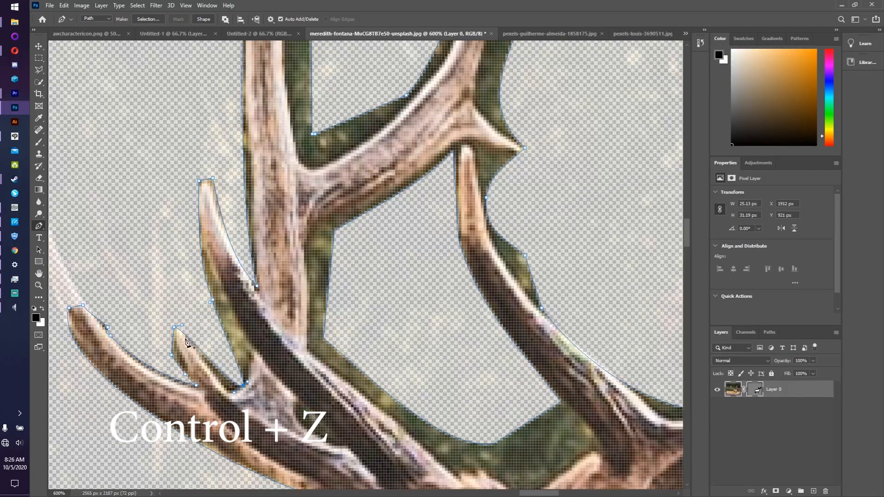
pyautogui.hotkey('ctrl', 'z')
# Step: Add an anchor point along the small tine's inner edge and fit the path to that edge and the tine's tip
pyautogui.moveTo(211, 363); pyautogui.dragTo(214, 373)
pyautogui.keyDown('ctrl'); pyautogui.click(174, 329); pyautogui.keyUp('ctrl')
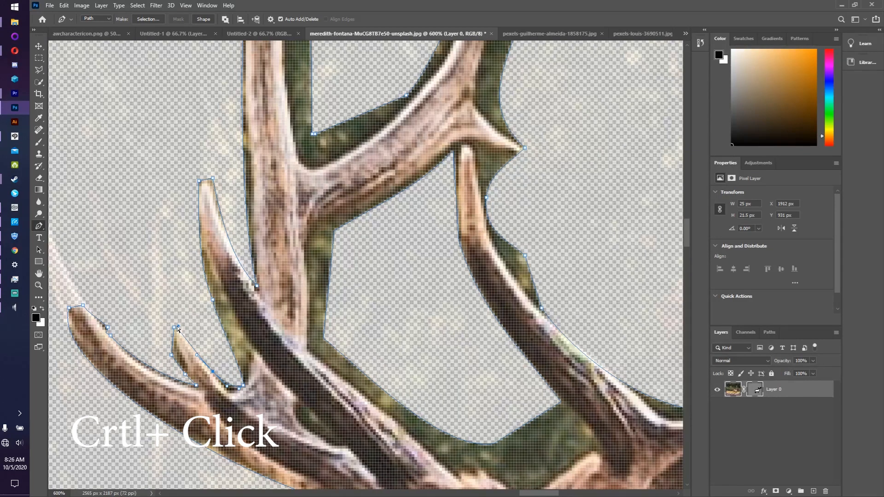
pyautogui.keyDown('ctrl'); pyautogui.moveTo(178, 326); pyautogui.dragTo(192, 315); pyautogui.keyUp('ctrl')
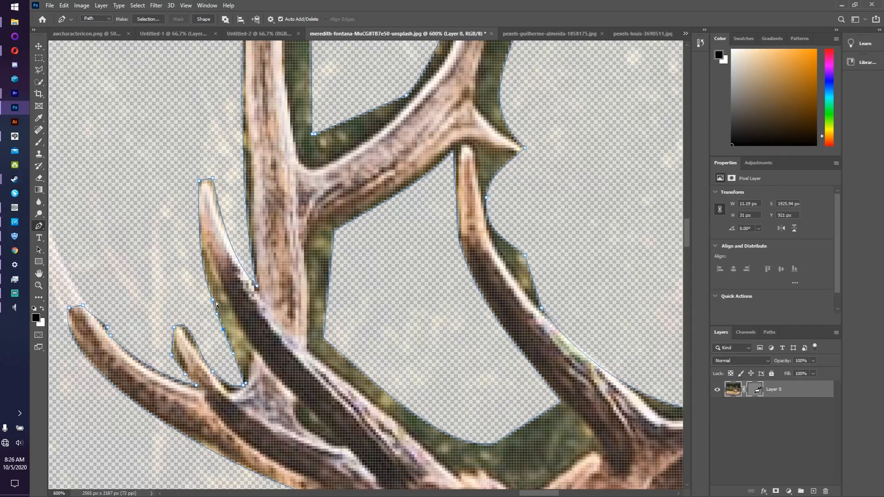
# Step: Reposition the anchor point and curve on the longer tine's outer edge so the mask path follows it down to the notch
pyautogui.keyDown('ctrl'); pyautogui.click(215, 300); pyautogui.keyUp('ctrl')
pyautogui.keyDown('ctrl'); pyautogui.moveTo(219, 303); pyautogui.dragTo(221, 288); pyautogui.keyUp('ctrl')
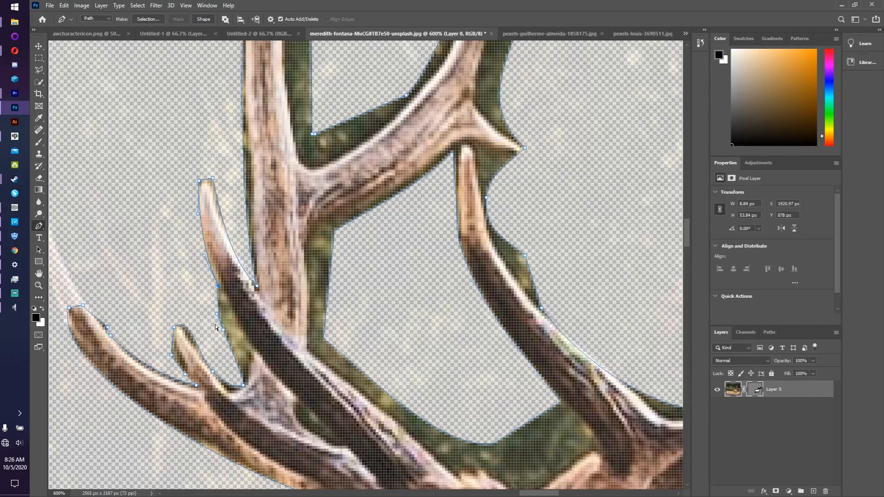
pyautogui.keyDown('ctrl'); pyautogui.moveTo(225, 330); pyautogui.dragTo(254, 356); pyautogui.keyUp('ctrl')
pyautogui.scroll(10, 258, 273)
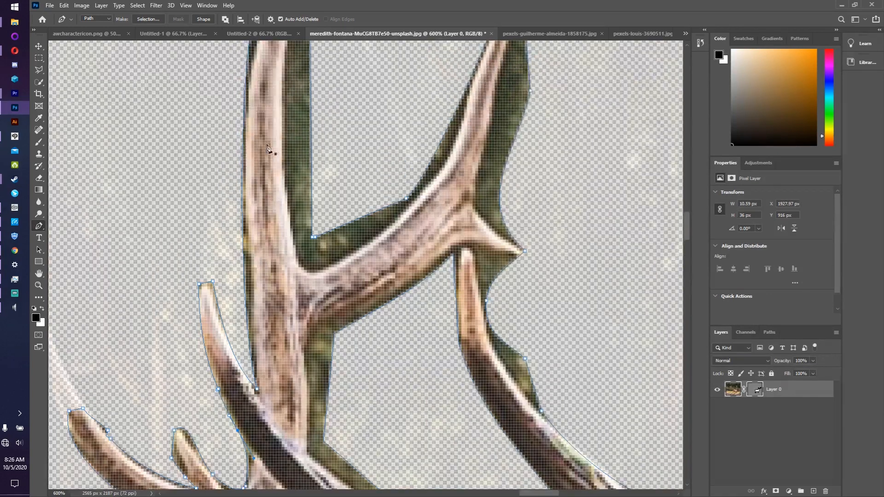
# Step: Move the anchor point above the tall left tine down onto its tip and curve the mask path along the outer edge there
pyautogui.keyDown('ctrl'); pyautogui.moveTo(265, 89); pyautogui.dragTo(265, 124); pyautogui.keyUp('ctrl')
pyautogui.scroll(2, 294, 96)
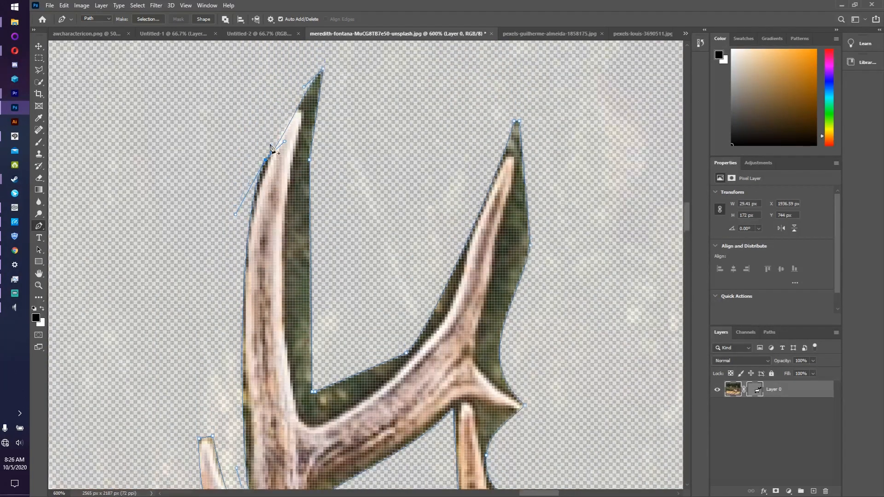
pyautogui.keyDown('ctrl'); pyautogui.moveTo(304, 87); pyautogui.dragTo(276, 100); pyautogui.keyUp('ctrl')
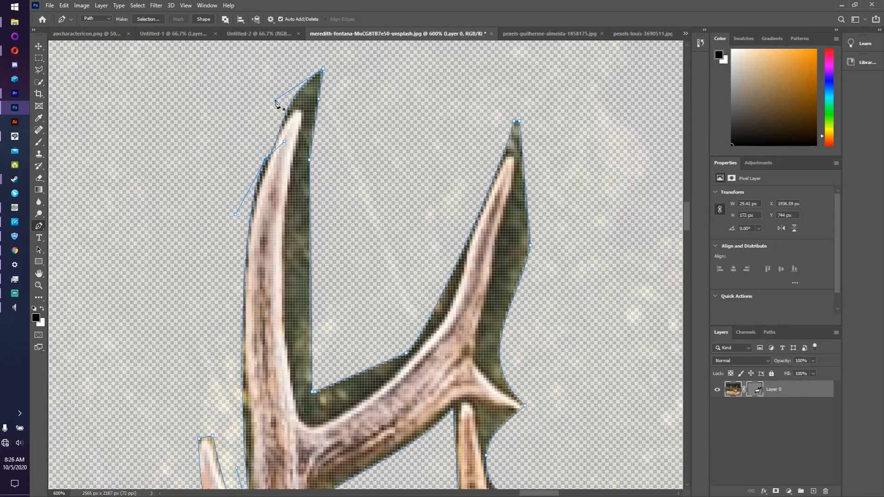
pyautogui.moveTo(275, 101)
pyautogui.keyDown('ctrl'); pyautogui.mouseDown()
pyautogui.moveTo(223, 75)
pyautogui.moveTo(282, 95)
pyautogui.moveTo(267, 94)
pyautogui.mouseUp(); pyautogui.keyUp('ctrl')
pyautogui.keyDown('ctrl'); pyautogui.moveTo(323, 70); pyautogui.dragTo(304, 106); pyautogui.keyUp('ctrl')
pyautogui.keyDown('ctrl'); pyautogui.moveTo(247, 131); pyautogui.dragTo(276, 112); pyautogui.keyUp('ctrl')
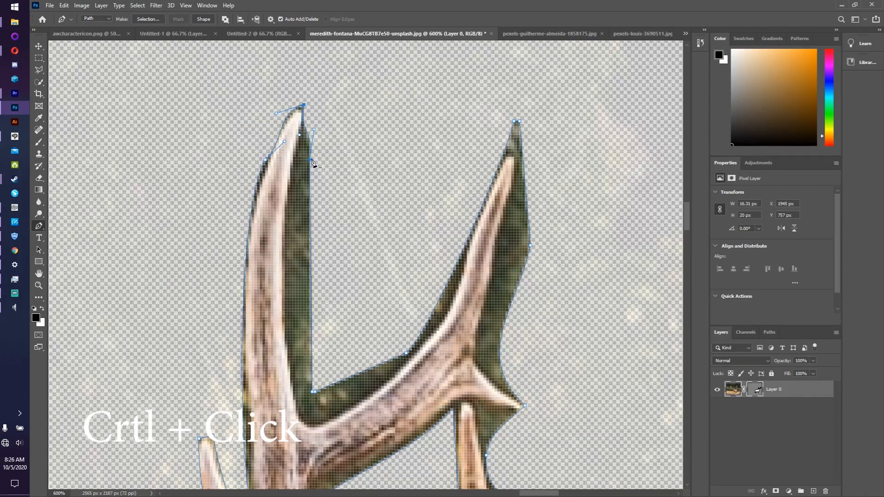
# Step: Move the nearby anchor point in against the tall tine's inner edge and adjust the handles to round the path around its tip
pyautogui.keyDown('ctrl'); pyautogui.moveTo(309, 161); pyautogui.dragTo(290, 185); pyautogui.keyUp('ctrl')
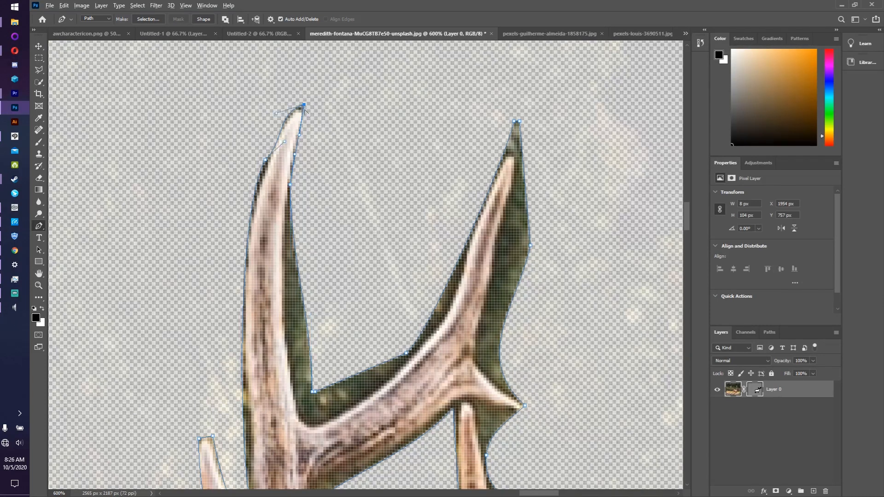
pyautogui.moveTo(303, 106); pyautogui.dragTo(298, 148)
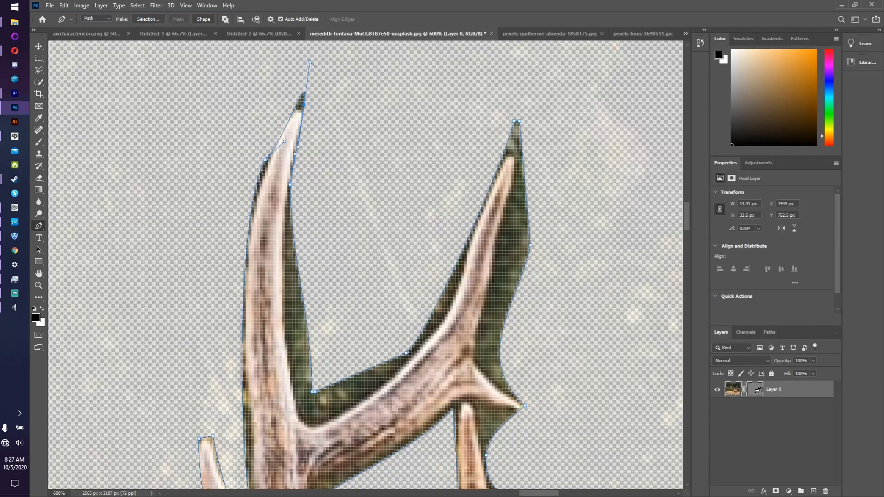
pyautogui.moveTo(310, 62); pyautogui.dragTo(278, 104)
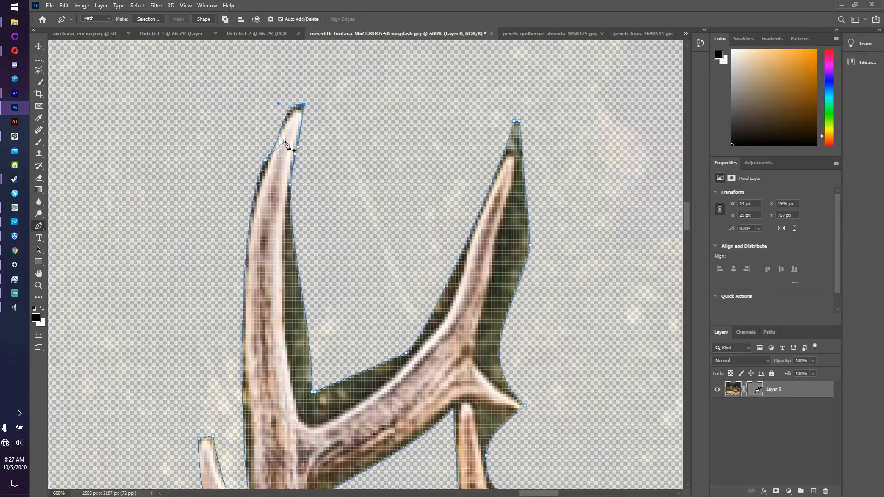
pyautogui.moveTo(284, 143); pyautogui.dragTo(265, 163)
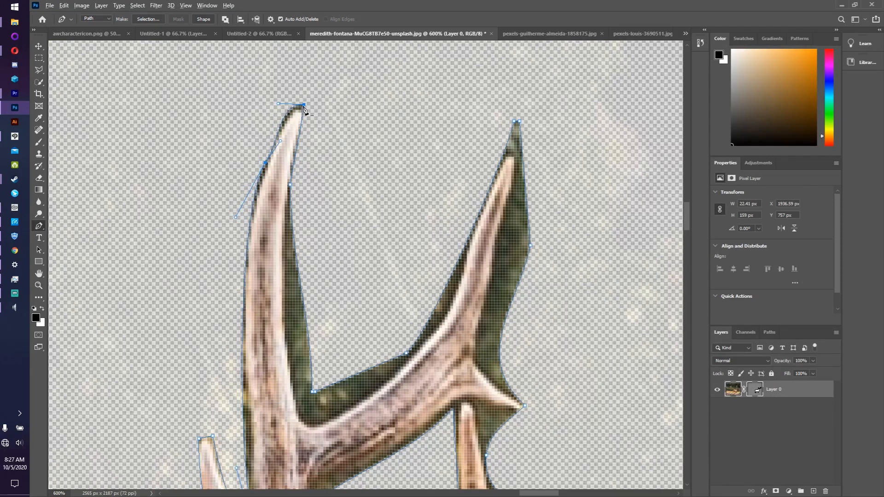
pyautogui.moveTo(304, 106); pyautogui.dragTo(304, 108)
# Step: Add an anchor point on the tall tine's inner edge, fit it to the antler, and move the corner anchor into the fork
pyautogui.click(305, 312)
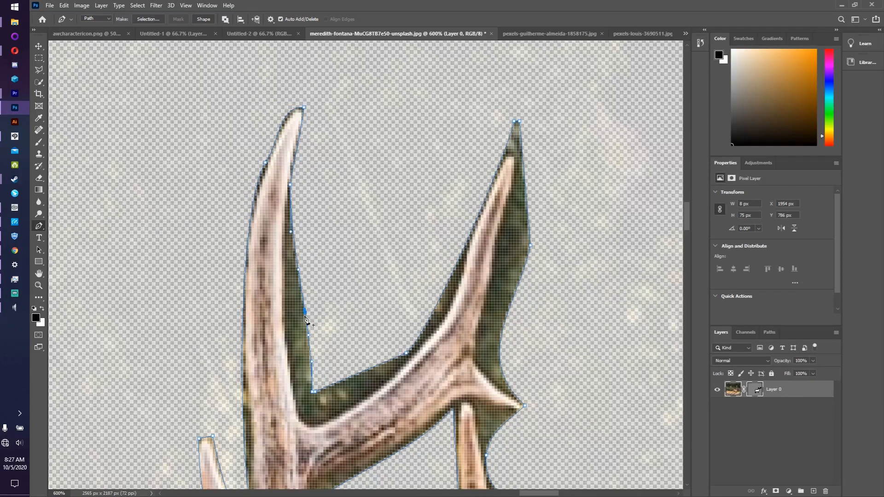
pyautogui.moveTo(305, 310); pyautogui.dragTo(287, 337)
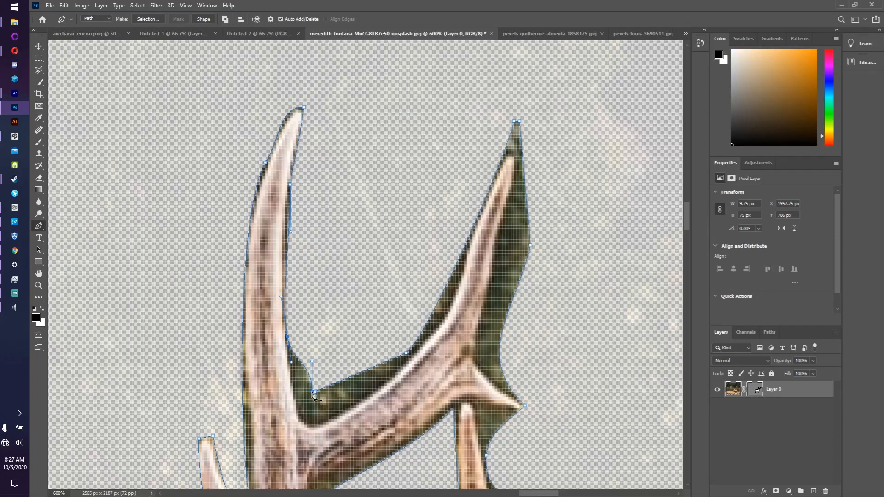
pyautogui.moveTo(313, 395); pyautogui.dragTo(295, 430)
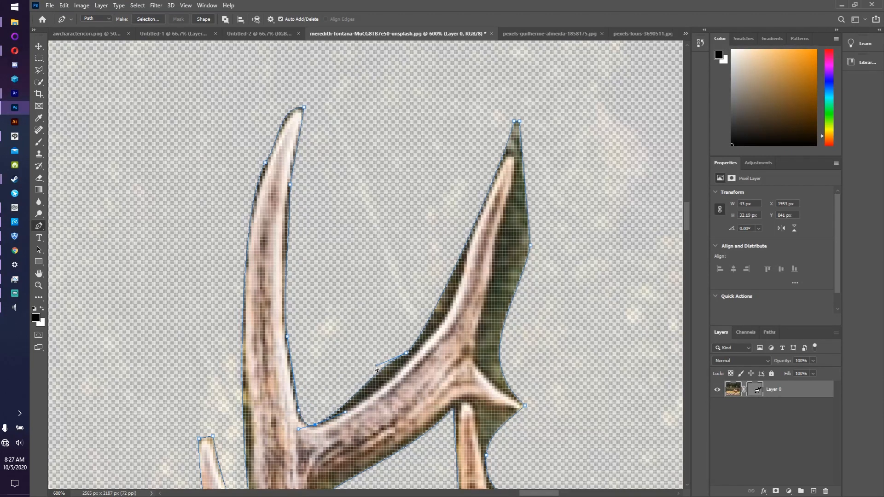
# Step: Adjust the anchor point and its curve along the side branch's upper edge to trim the background above it
pyautogui.moveTo(376, 368); pyautogui.dragTo(389, 380)
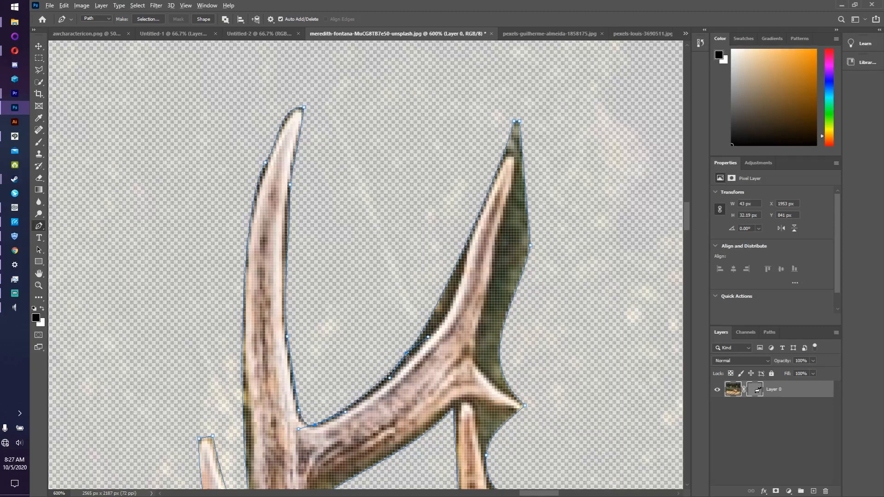
pyautogui.press('alt')
pyautogui.moveTo(408, 355); pyautogui.dragTo(411, 358)
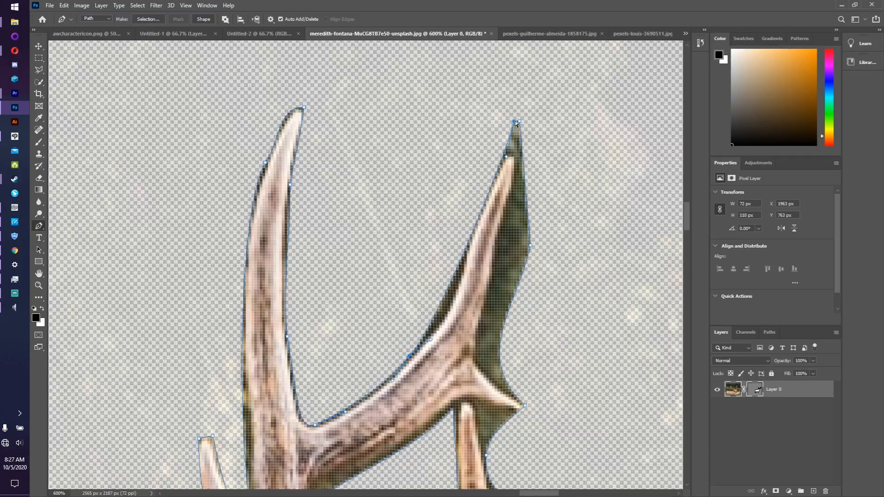
# Step: Delete the anchor point above the side branch's tine and move the neighbouring outer-edge anchor up onto the tine's tip
pyautogui.click(514, 122)
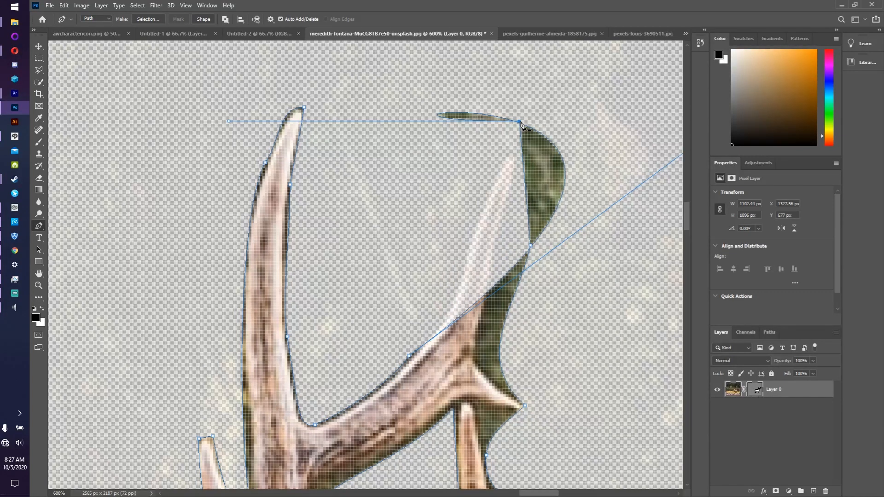
pyautogui.click(521, 124)
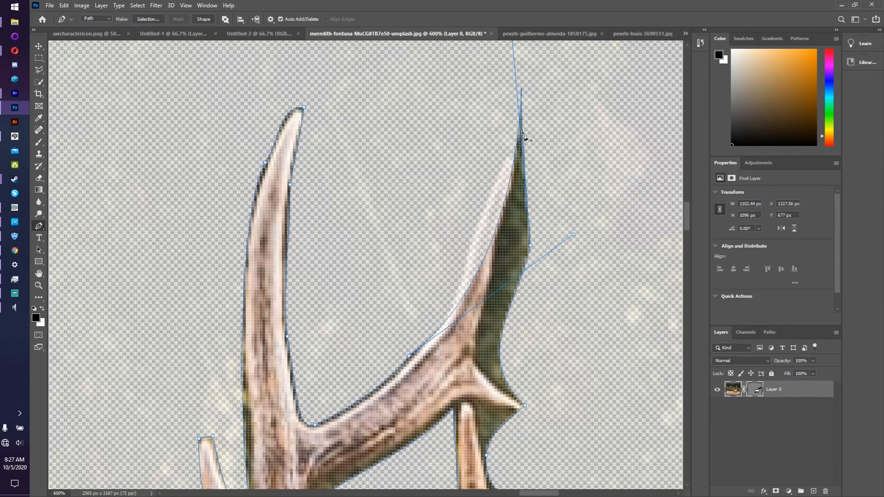
pyautogui.scroll(1, 505, 166)
pyautogui.scroll(5, 503, 166)
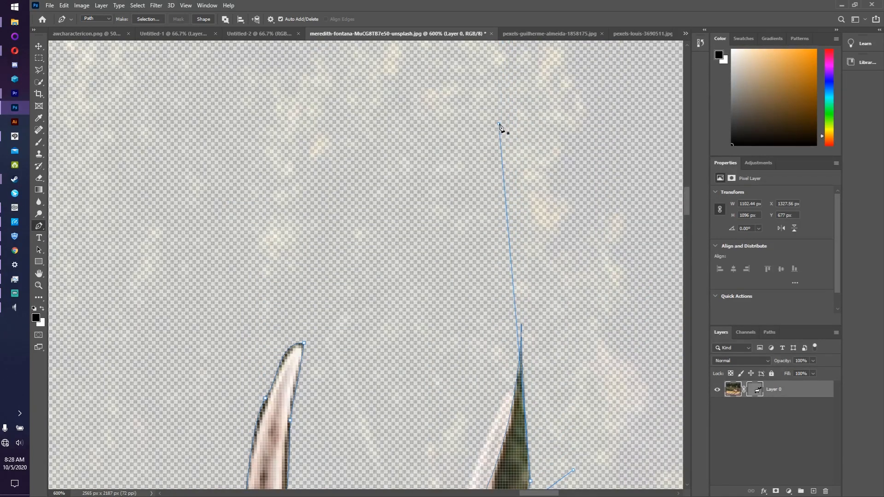
pyautogui.moveTo(499, 124); pyautogui.dragTo(495, 283)
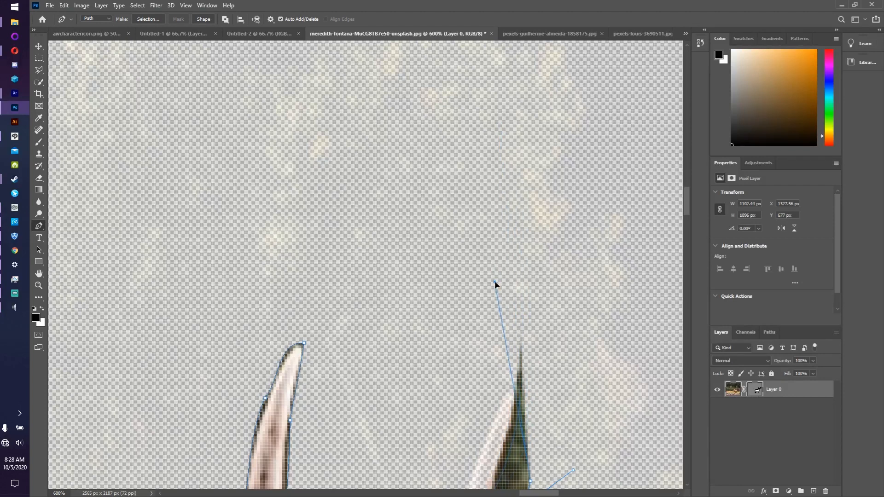
pyautogui.scroll(-1, 523, 339)
pyautogui.scroll(-3, 523, 339)
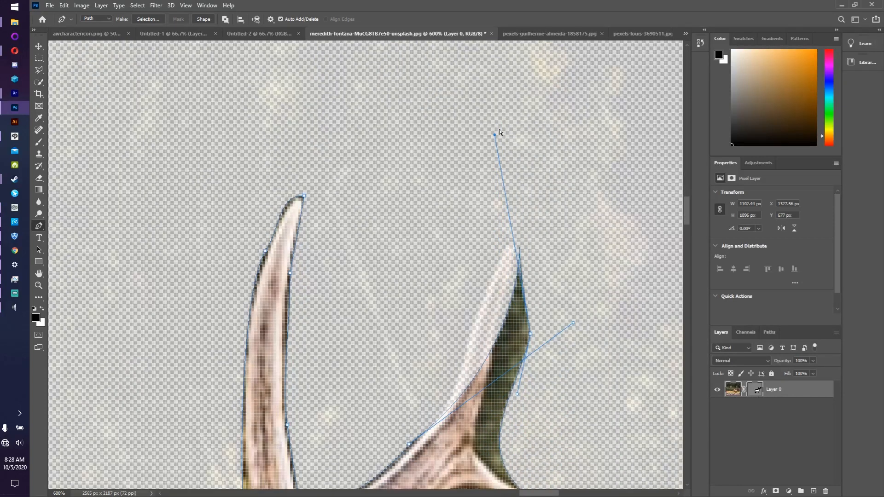
pyautogui.moveTo(494, 136); pyautogui.dragTo(473, 77)
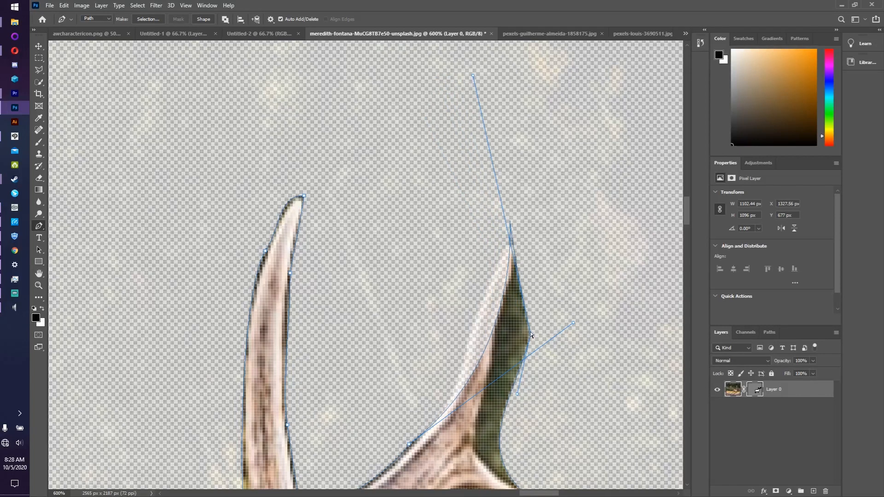
pyautogui.moveTo(530, 330); pyautogui.dragTo(511, 245)
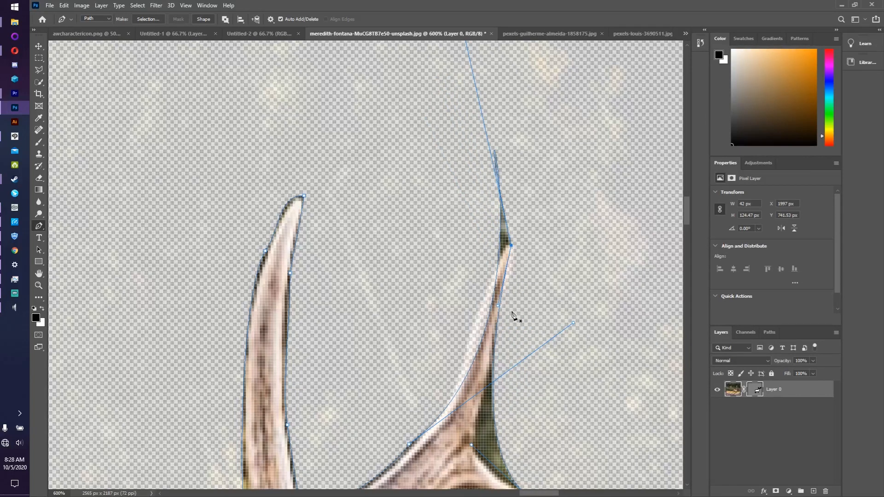
# Step: Adjust the curve handles at the side tine's tip and along the branch so the mask path follows the tine's inner edge
pyautogui.scroll(1, 515, 301)
pyautogui.scroll(2, 502, 281)
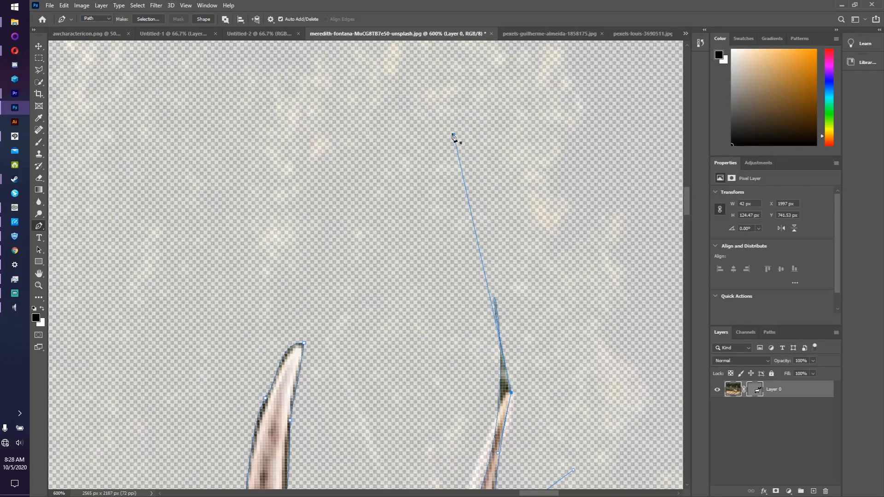
pyautogui.moveTo(454, 135); pyautogui.dragTo(463, 401)
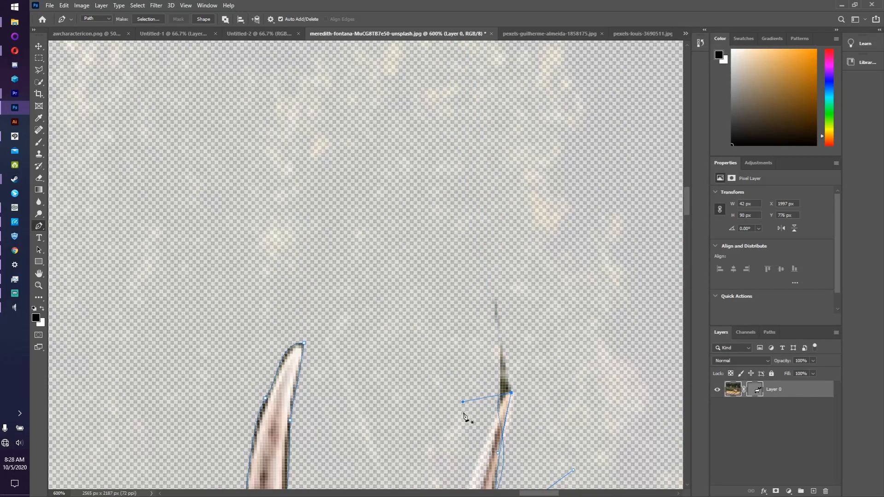
pyautogui.scroll(-1, 480, 354)
pyautogui.scroll(-1, 505, 372)
pyautogui.moveTo(498, 358); pyautogui.dragTo(522, 365)
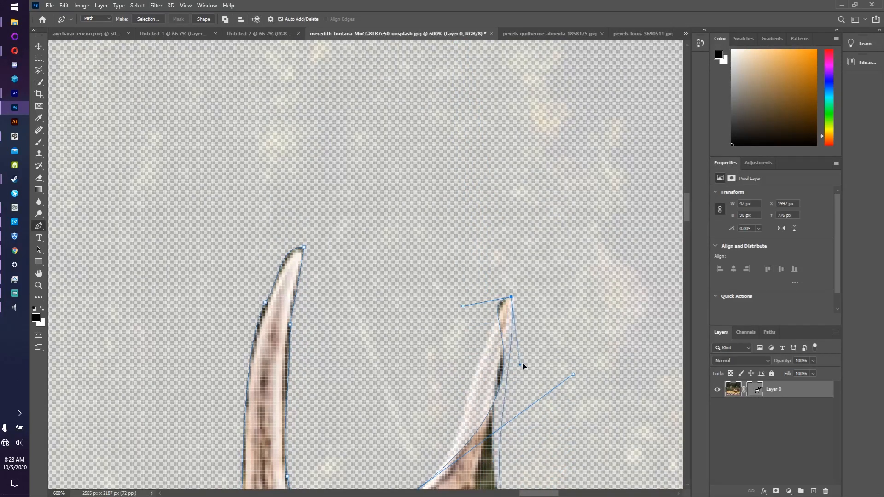
pyautogui.scroll(-1, 483, 318)
pyautogui.scroll(-1, 484, 343)
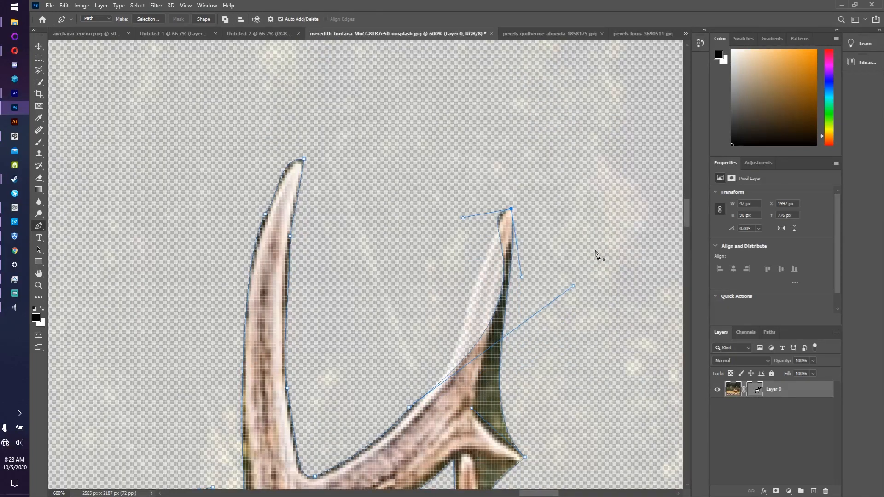
pyautogui.moveTo(573, 289); pyautogui.dragTo(480, 379)
pyautogui.scroll(-3, 481, 378)
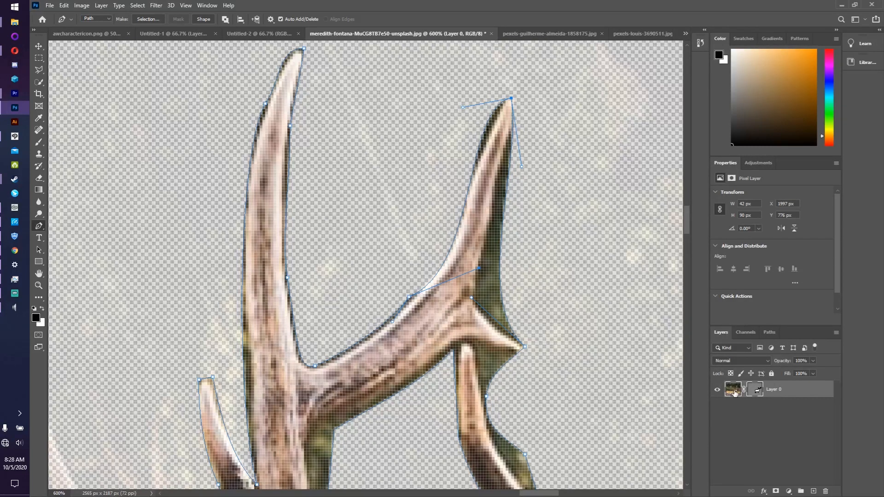
# Step: Select the layer's vector mask and set its density to 30% to reveal the hidden background
pyautogui.click(759, 391)
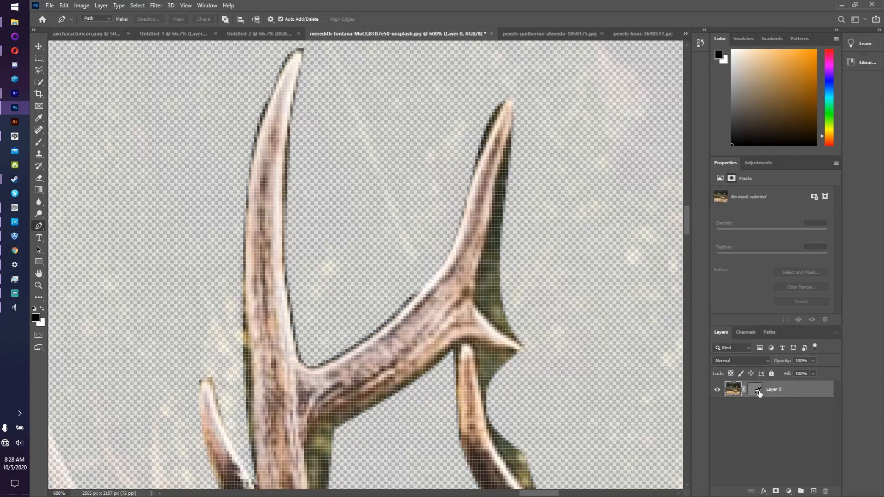
pyautogui.click(755, 391)
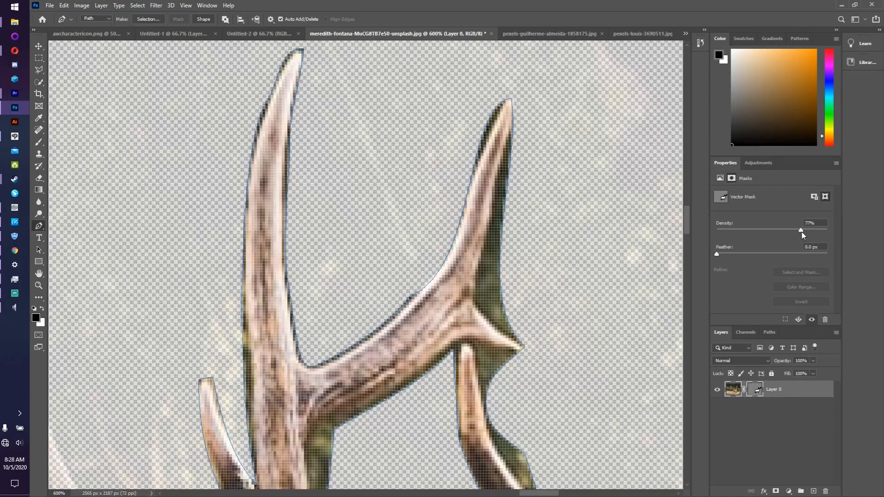
pyautogui.moveTo(802, 232); pyautogui.dragTo(776, 234)
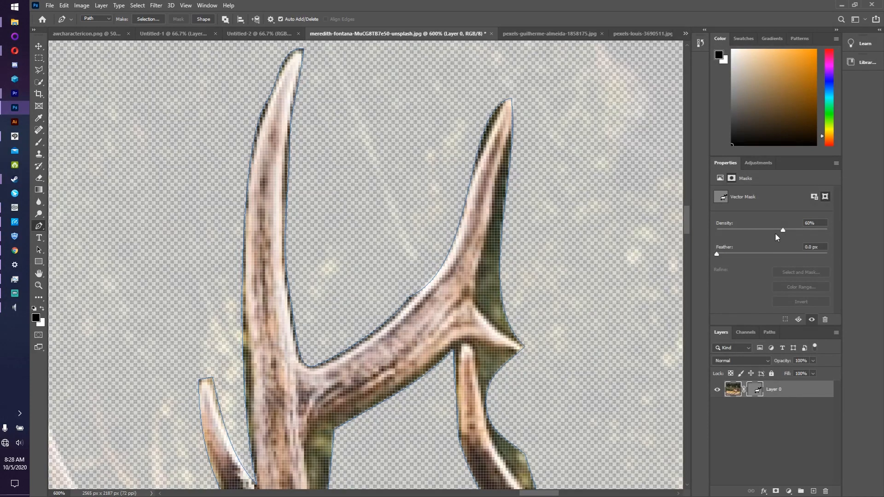
pyautogui.click(749, 229)
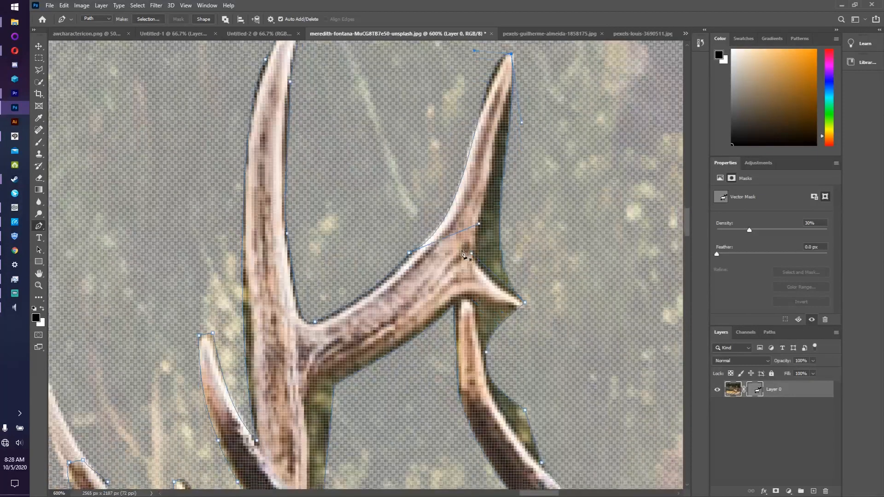
# Step: Add an anchor point on the side tine's outer edge, move it into the notch above the short spur, and fit the curve
pyautogui.scroll(-3, 483, 184)
pyautogui.click(501, 213)
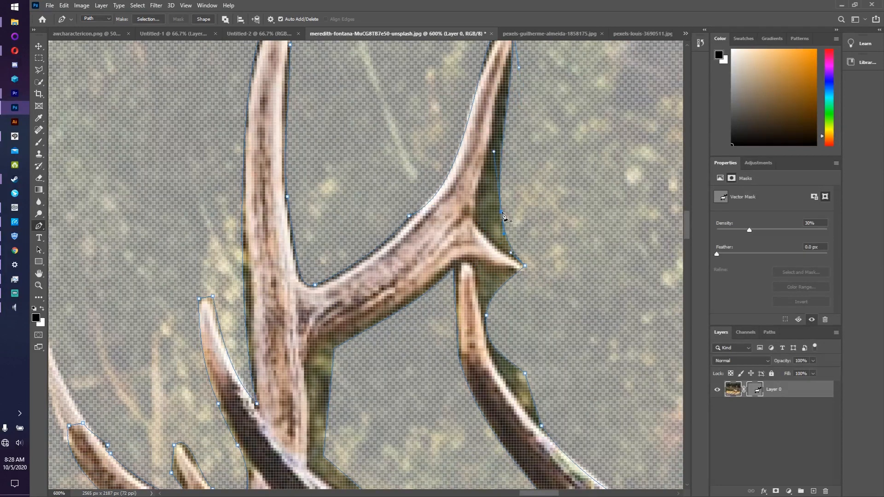
pyautogui.moveTo(501, 214); pyautogui.dragTo(476, 226)
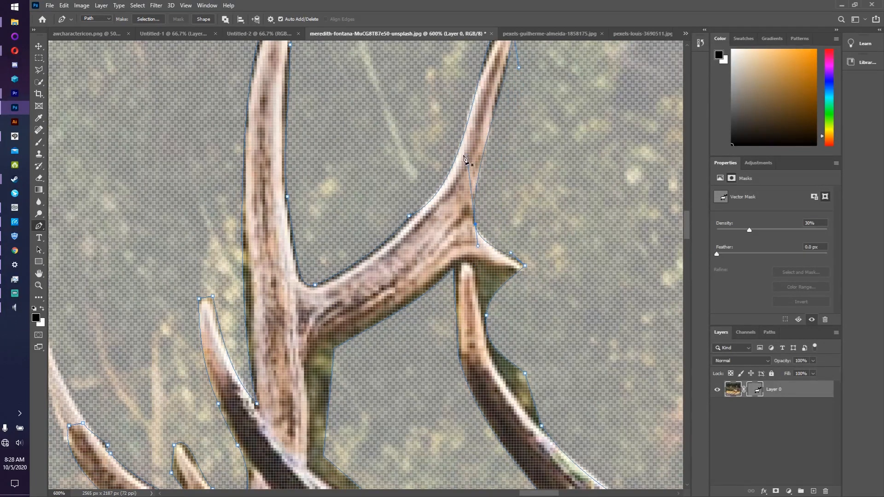
pyautogui.moveTo(469, 164); pyautogui.dragTo(479, 183)
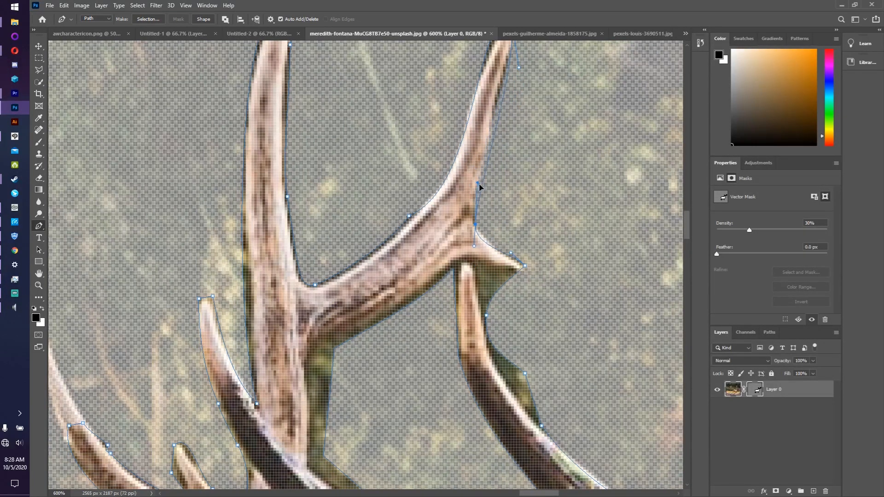
pyautogui.click(518, 68)
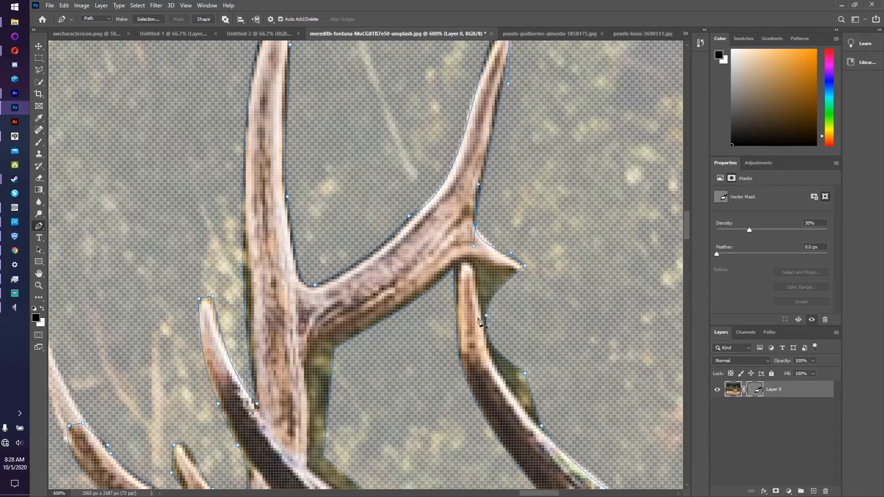
# Step: Reshape the mask path along the short spur's underside to cut away the background between it and the tine below
pyautogui.scroll(-3, 479, 318)
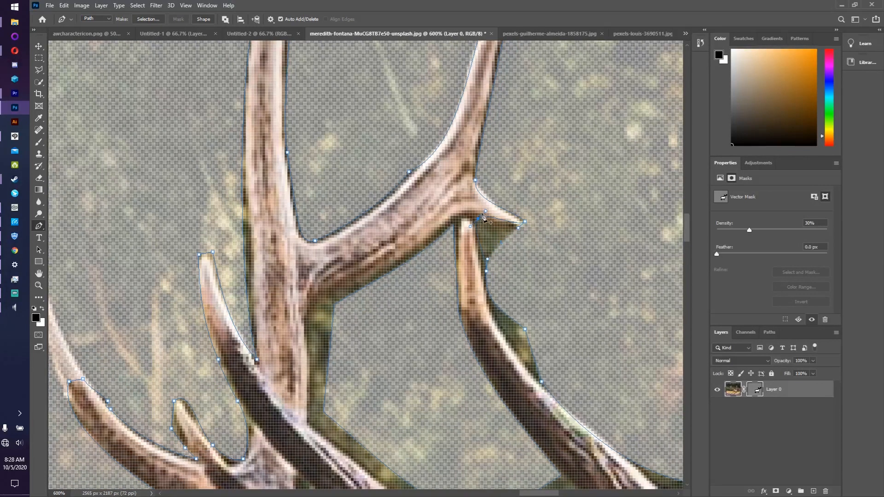
pyautogui.moveTo(478, 219); pyautogui.dragTo(506, 229)
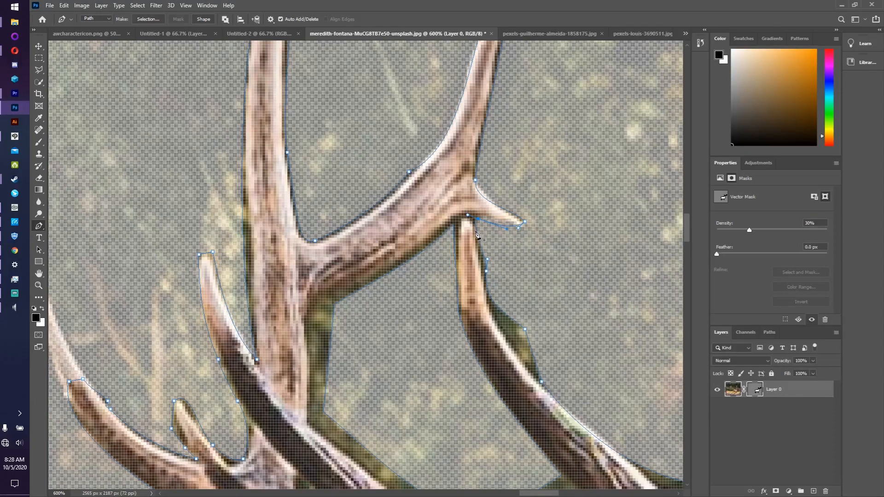
pyautogui.scroll(-2, 511, 332)
pyautogui.scroll(-1, 511, 331)
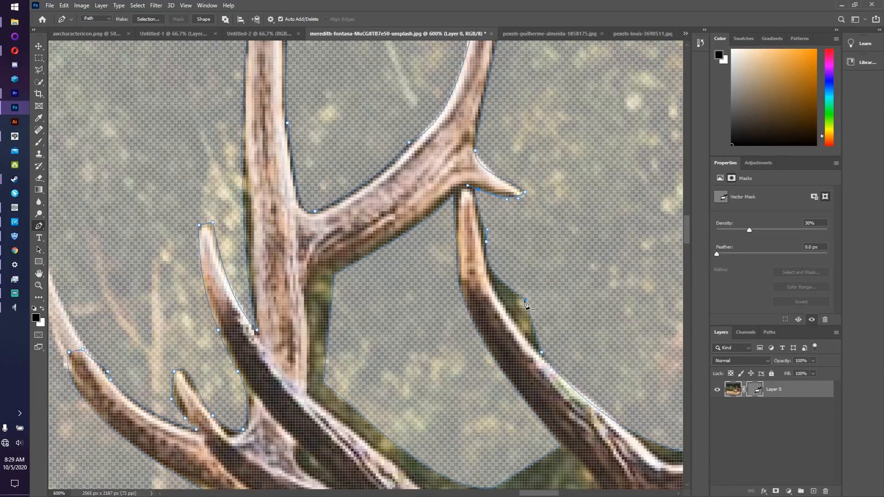
# Step: Remove the extra anchor point beside the tine below the short spur and adjust the neighbouring handles so the mask path follows its outer edge
pyautogui.click(524, 301)
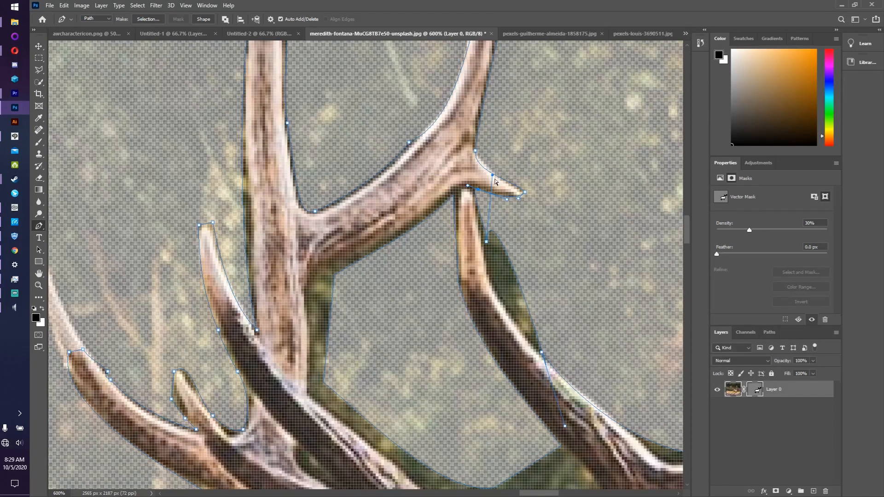
pyautogui.moveTo(493, 177); pyautogui.dragTo(487, 283)
pyautogui.moveTo(567, 429); pyautogui.dragTo(532, 343)
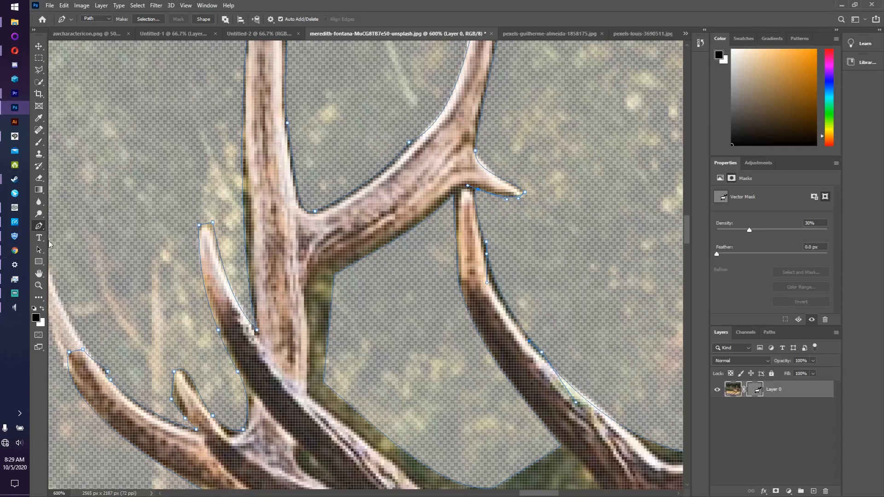
# Step: Using the Curvature Pen tool, reshape the inner opening's upper corner to follow the branch's underside where it meets the main beam
pyautogui.rightClick(39, 226)
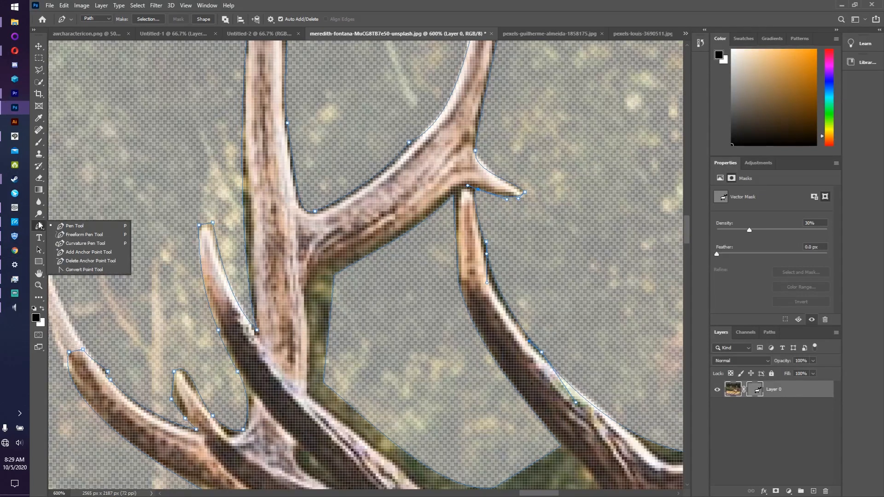
pyautogui.click(86, 243)
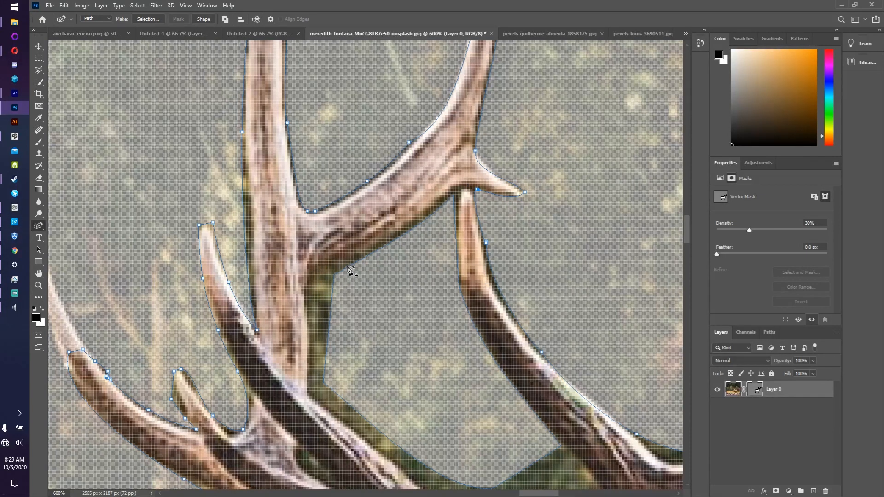
pyautogui.click(348, 267)
pyautogui.moveTo(335, 275); pyautogui.dragTo(307, 289)
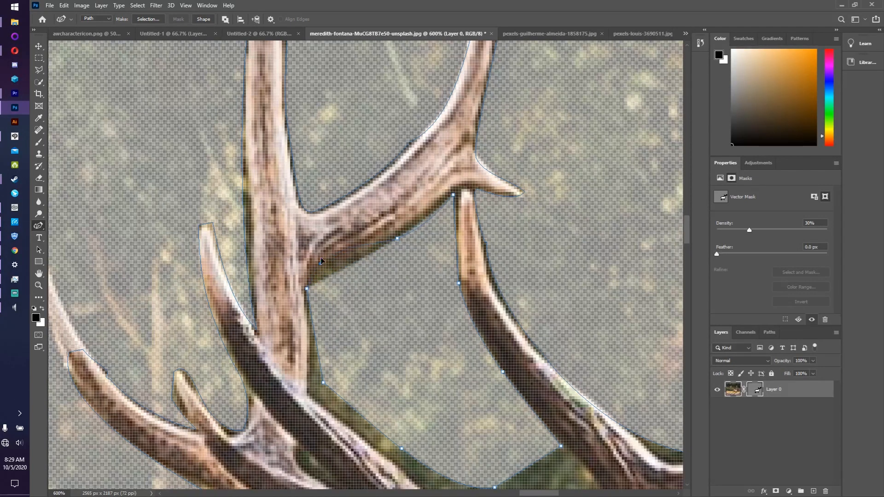
pyautogui.moveTo(321, 259)
pyautogui.mouseDown()
pyautogui.moveTo(320, 221)
pyautogui.moveTo(320, 274)
pyautogui.mouseUp()
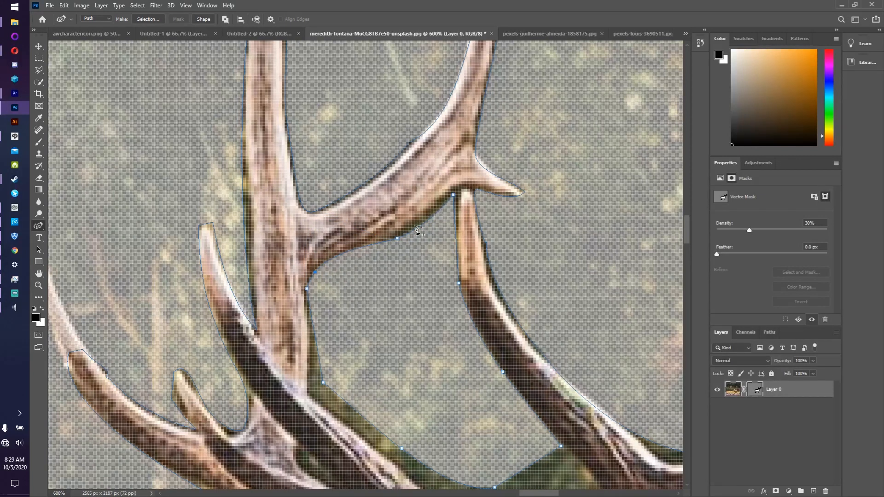
pyautogui.moveTo(316, 274); pyautogui.dragTo(336, 227)
pyautogui.moveTo(338, 259)
pyautogui.mouseDown()
pyautogui.moveTo(337, 322)
pyautogui.moveTo(452, 424)
pyautogui.moveTo(545, 321)
pyautogui.moveTo(555, 268)
pyautogui.moveTo(232, 264)
pyautogui.moveTo(343, 263)
pyautogui.moveTo(327, 260)
pyautogui.mouseUp()
# Step: Move the opening's lower anchor into the beam and brow tine junction as a corner point, and pull the next anchor onto the tine's edge
pyautogui.moveTo(320, 388); pyautogui.dragTo(310, 395)
pyautogui.doubleClick(310, 396)
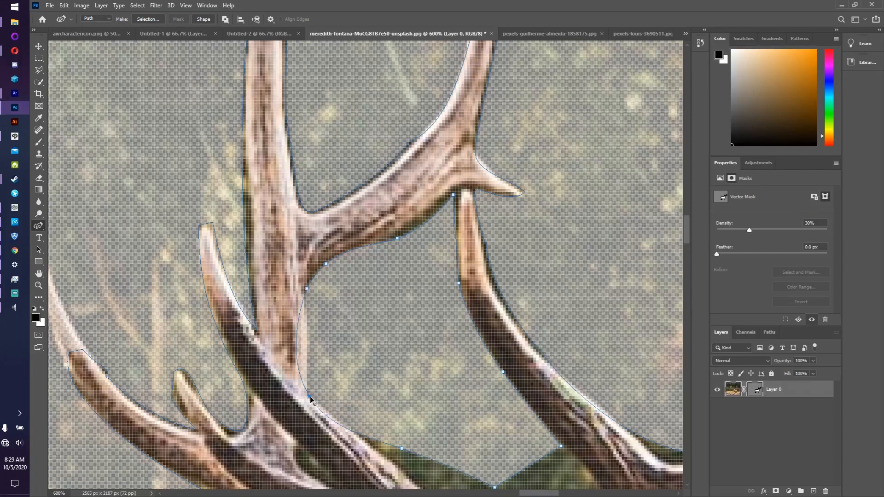
pyautogui.keyDown('alt'); pyautogui.click(310, 396); pyautogui.keyUp('alt')
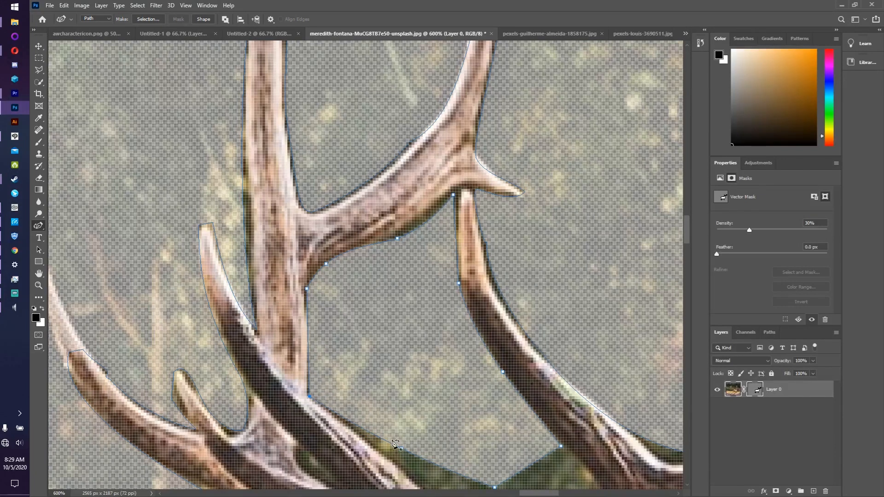
pyautogui.scroll(-2, 400, 403)
pyautogui.scroll(-1, 393, 397)
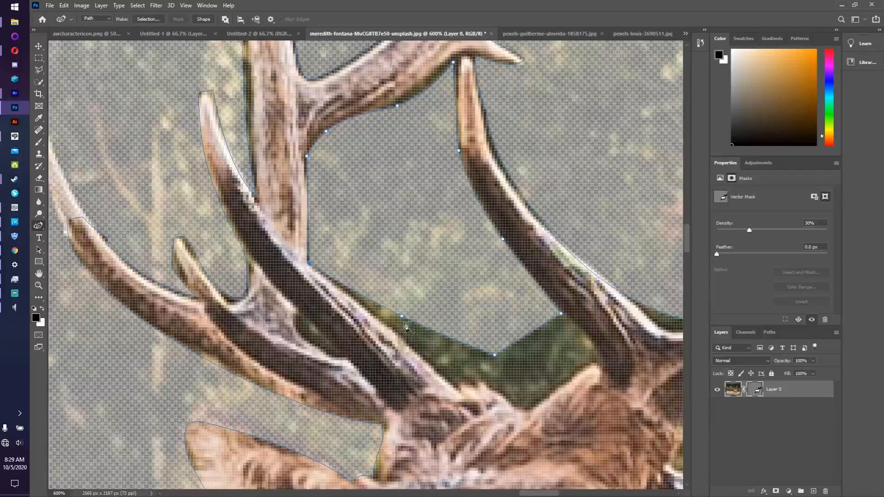
pyautogui.moveTo(400, 317); pyautogui.dragTo(395, 332)
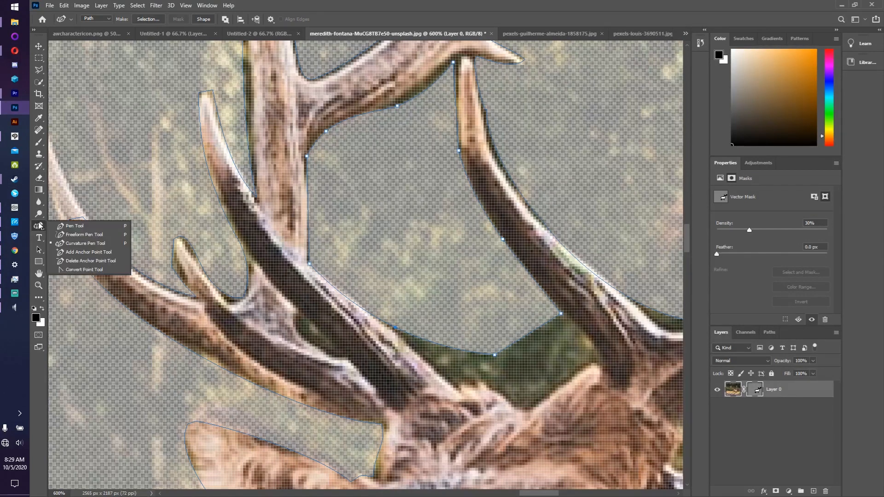
# Step: Using the standard Pen tool, adjust the handles along the brow tine and move the opening's lowest anchor to the tine's base
pyautogui.rightClick(38, 226)
pyautogui.click(74, 226)
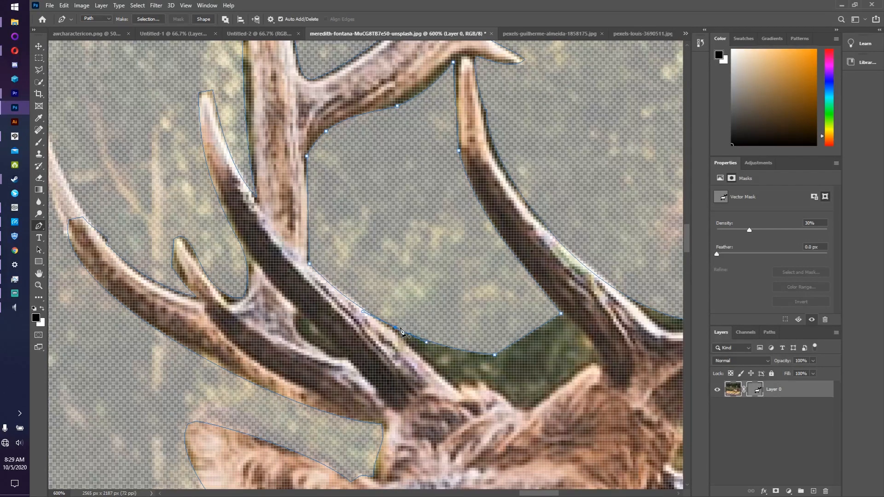
pyautogui.click(363, 312)
pyautogui.moveTo(364, 312); pyautogui.dragTo(332, 272)
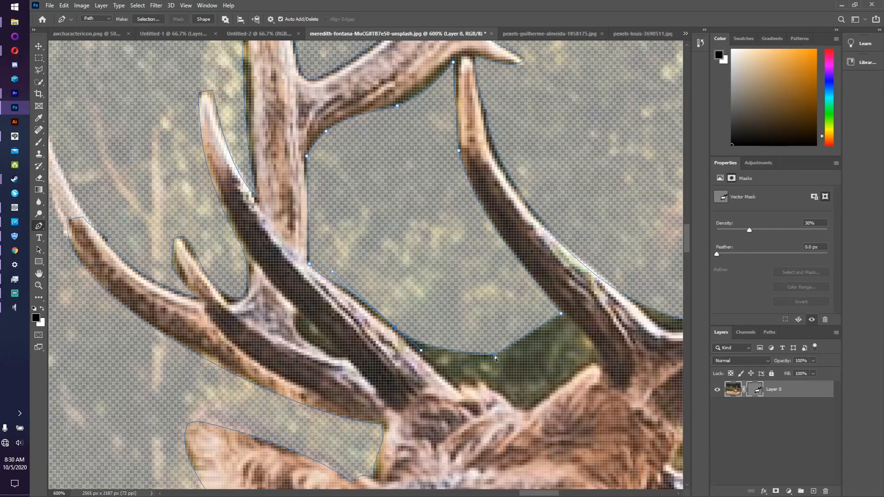
pyautogui.moveTo(494, 355); pyautogui.dragTo(458, 388)
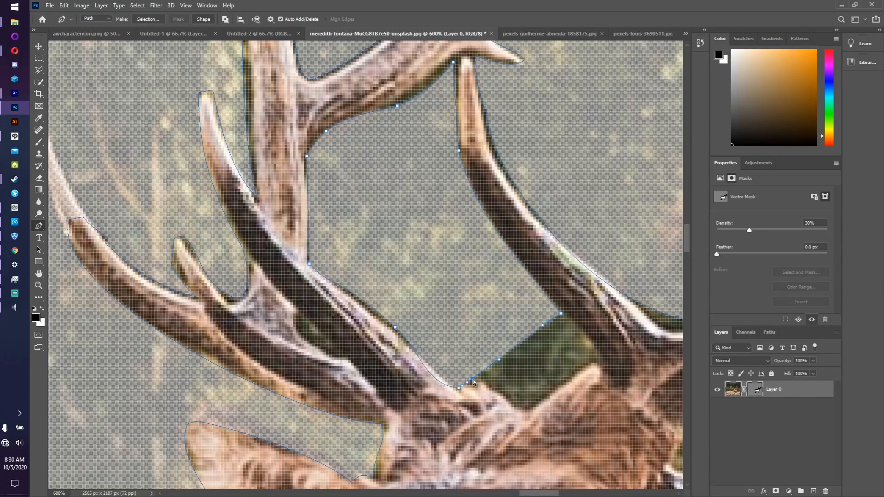
# Step: Add and reshape anchor points along the top of the elk's head, fitting the mask path to the fur and the opposite antler's base
pyautogui.moveTo(473, 383); pyautogui.dragTo(476, 386)
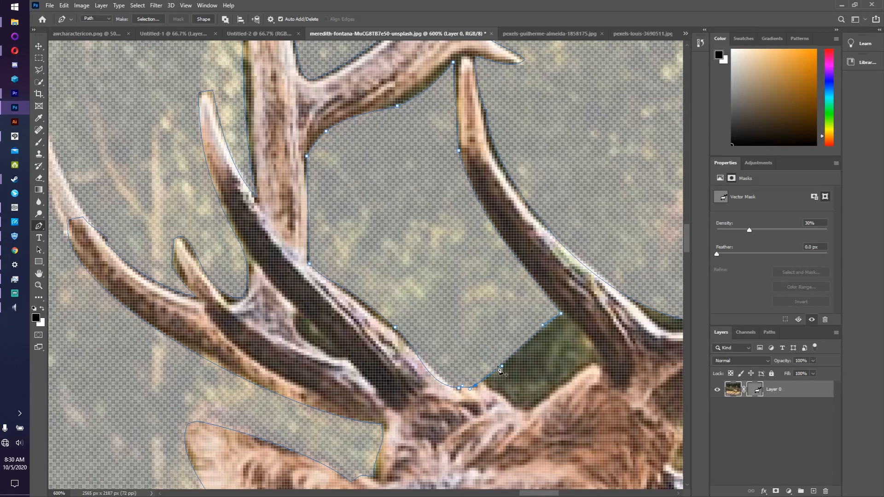
pyautogui.moveTo(505, 361); pyautogui.dragTo(482, 378)
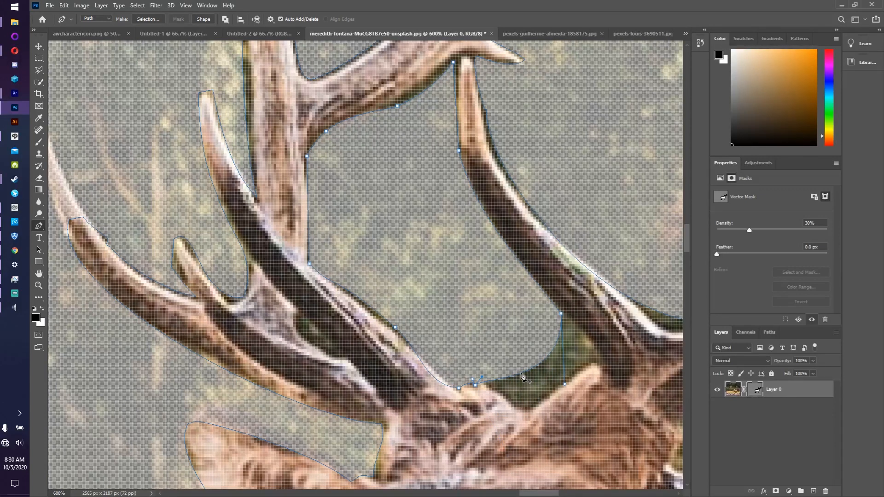
pyautogui.moveTo(522, 376); pyautogui.dragTo(532, 413)
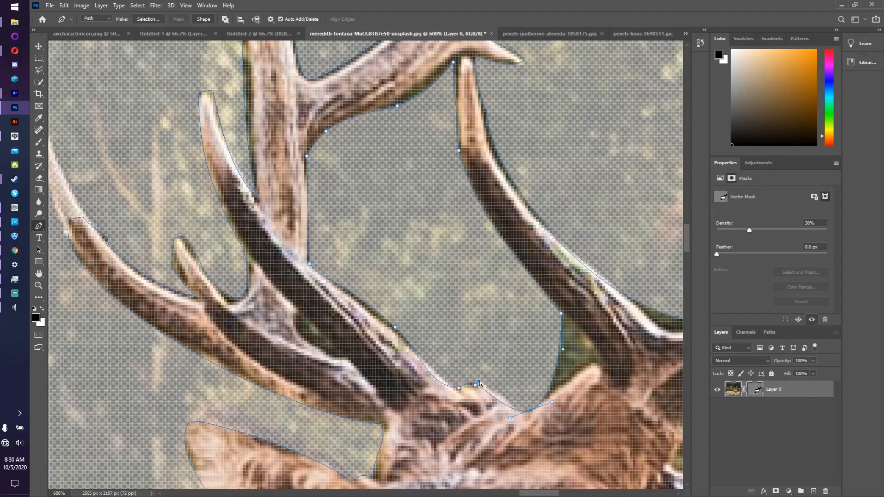
pyautogui.moveTo(479, 382); pyautogui.dragTo(466, 357)
pyautogui.moveTo(603, 355); pyautogui.dragTo(582, 368)
pyautogui.click(582, 355)
pyautogui.scroll(-4, 569, 391)
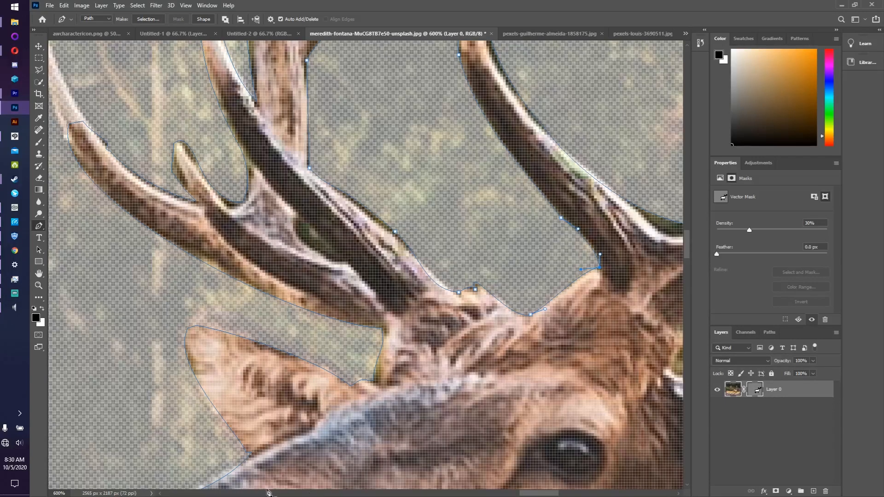
# Step: Cut out the background gap between the antler and the ear with a closed path, curving its upper edge along the antler
pyautogui.moveTo(532, 494)
pyautogui.mouseDown()
pyautogui.moveTo(562, 494)
pyautogui.moveTo(545, 494)
pyautogui.mouseUp()
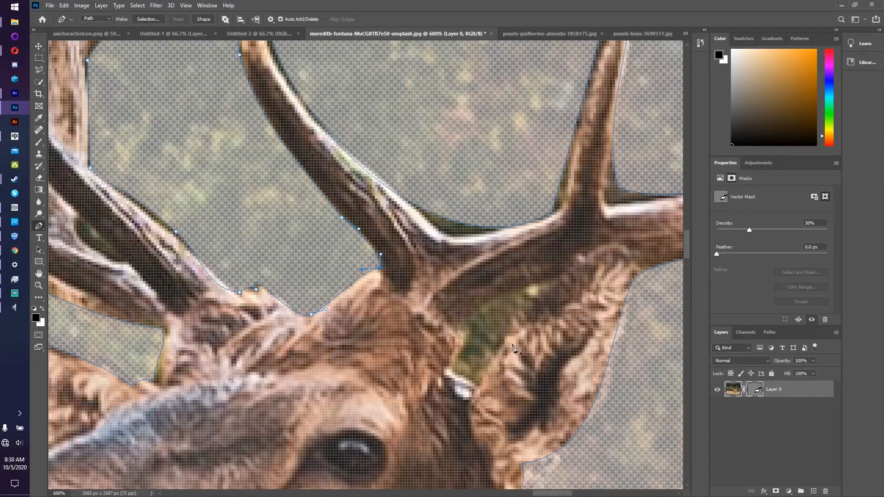
pyautogui.click(458, 331)
pyautogui.click(474, 333)
pyautogui.click(452, 373)
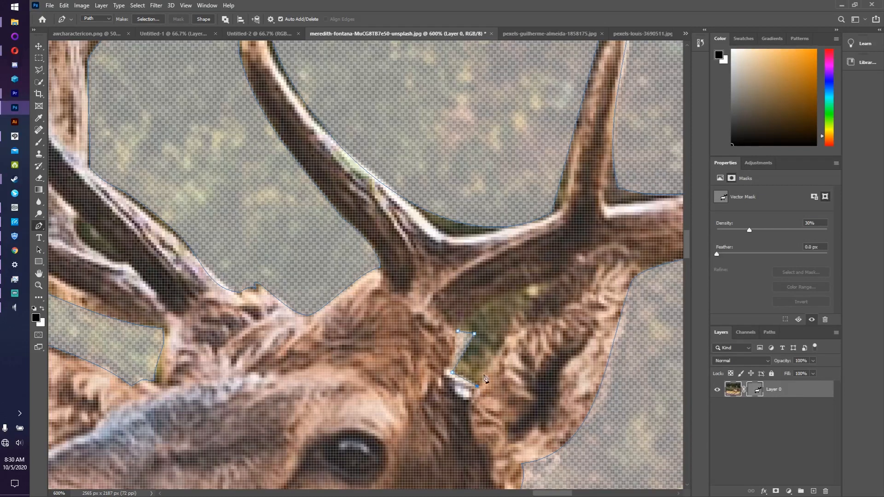
pyautogui.click(476, 386)
pyautogui.click(549, 286)
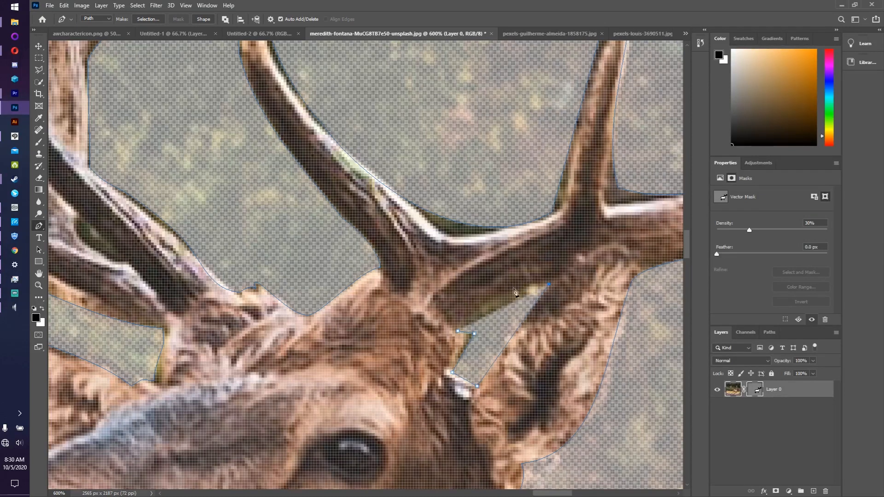
pyautogui.moveTo(449, 346); pyautogui.dragTo(432, 362)
pyautogui.moveTo(420, 381); pyautogui.dragTo(419, 380)
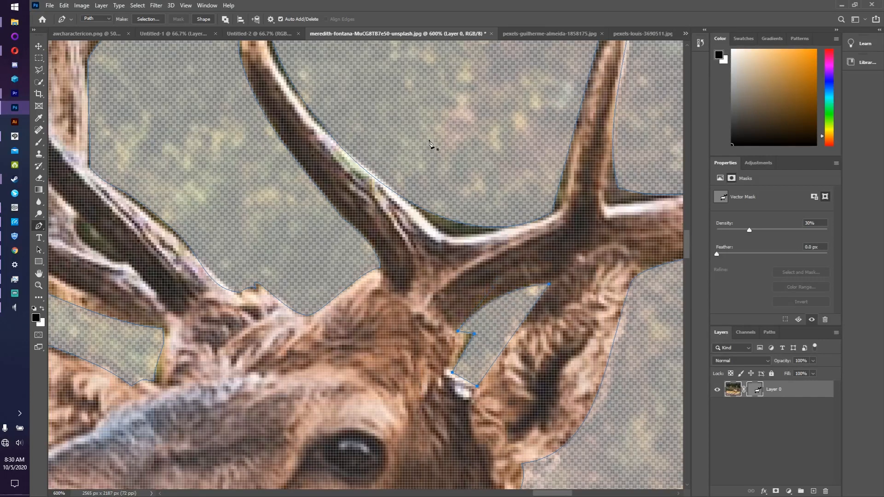
pyautogui.click(455, 222)
pyautogui.click(464, 193)
pyautogui.click(450, 130)
pyautogui.click(503, 129)
pyautogui.click(463, 193)
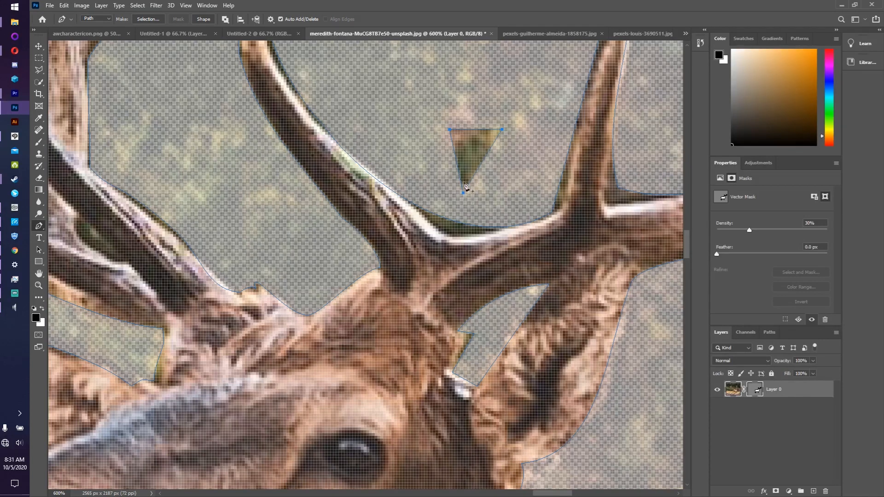
pyautogui.click(450, 131)
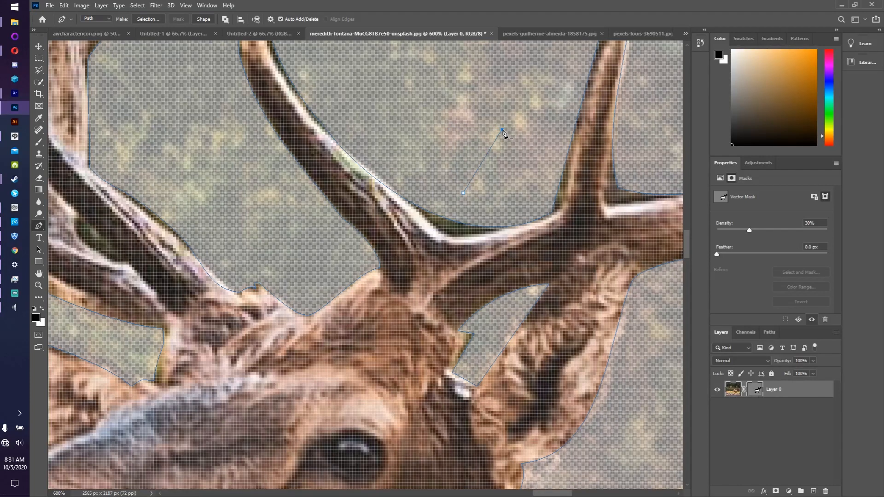
pyautogui.click(503, 131)
pyautogui.click(455, 162)
pyautogui.click(477, 157)
pyautogui.click(460, 190)
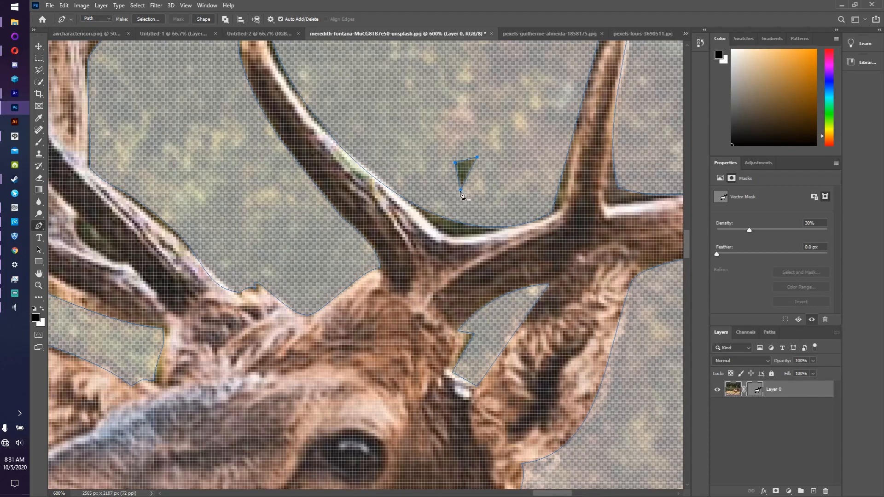
pyautogui.click(460, 190)
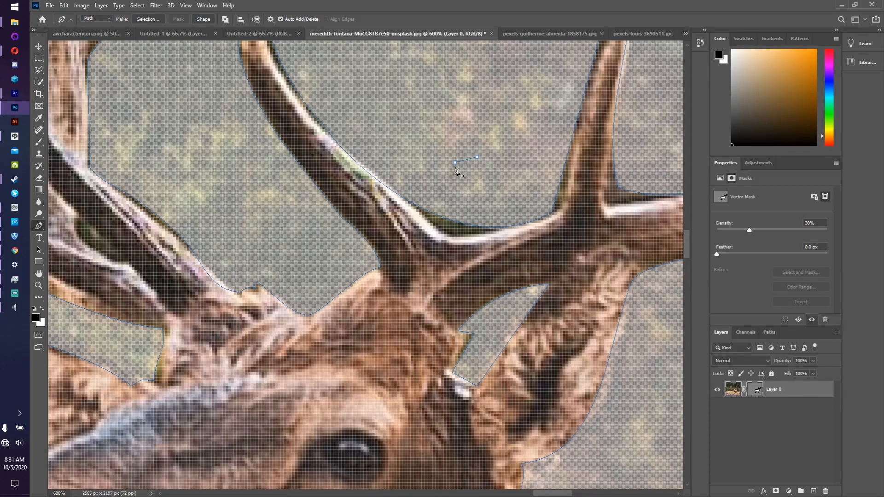
pyautogui.click(455, 163)
pyautogui.click(477, 158)
# Step: Select the antler mask path, move the anchor between the two tines down to the antler's edge, and fit its curve handles
pyautogui.click(458, 223)
pyautogui.keyDown('ctrl'); pyautogui.click(457, 225); pyautogui.keyUp('ctrl')
pyautogui.keyDown('ctrl'); pyautogui.click(458, 225); pyautogui.keyUp('ctrl')
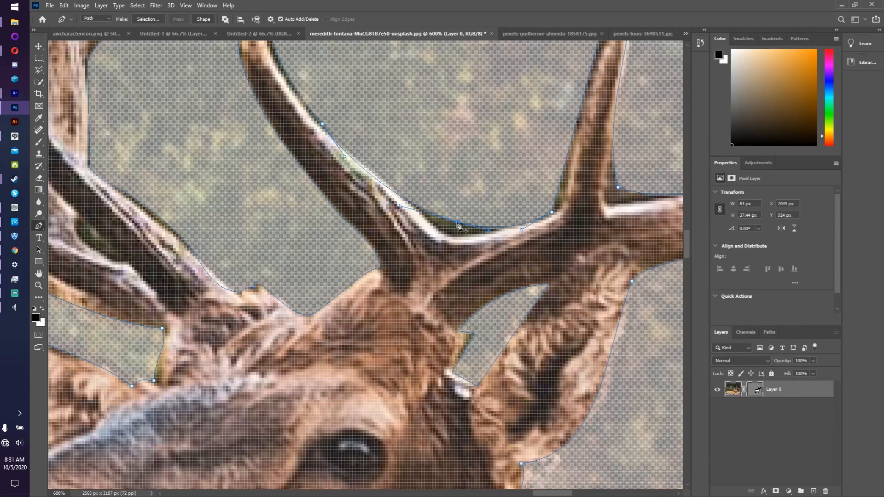
pyautogui.moveTo(457, 225); pyautogui.dragTo(446, 236)
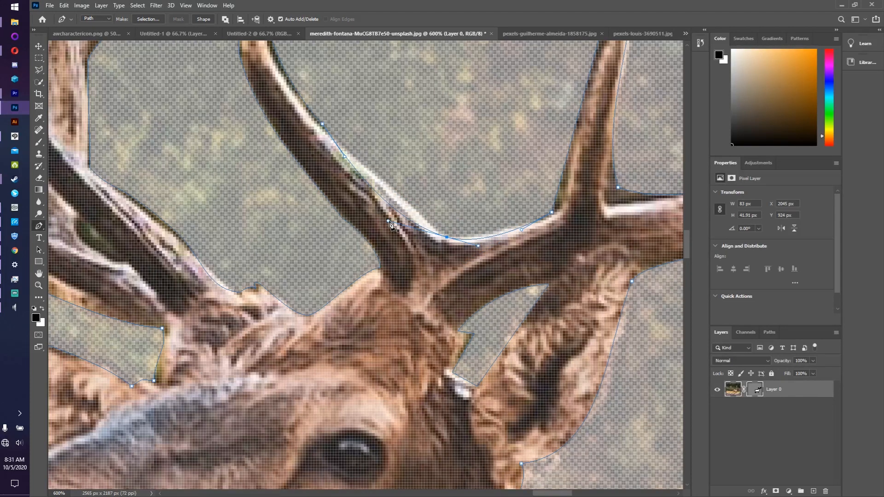
pyautogui.moveTo(388, 221); pyautogui.dragTo(411, 200)
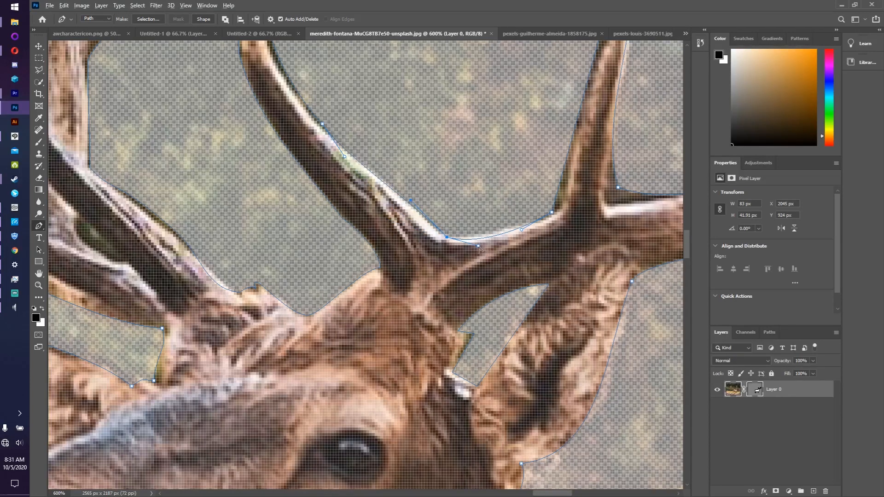
pyautogui.moveTo(479, 246); pyautogui.dragTo(480, 239)
# Step: Move the anchor beside the upright tine into its fork with the main beam and fit the path to the beam's upper edge
pyautogui.moveTo(619, 188); pyautogui.dragTo(613, 201)
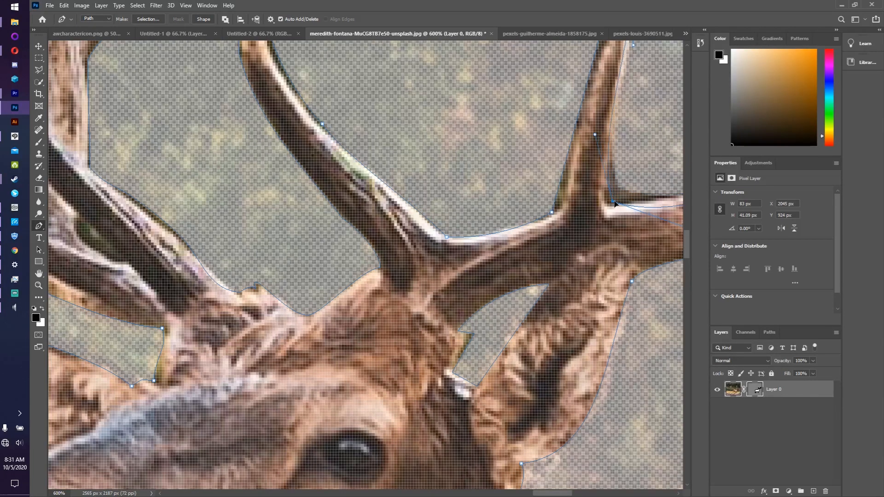
pyautogui.moveTo(556, 495); pyautogui.dragTo(578, 486)
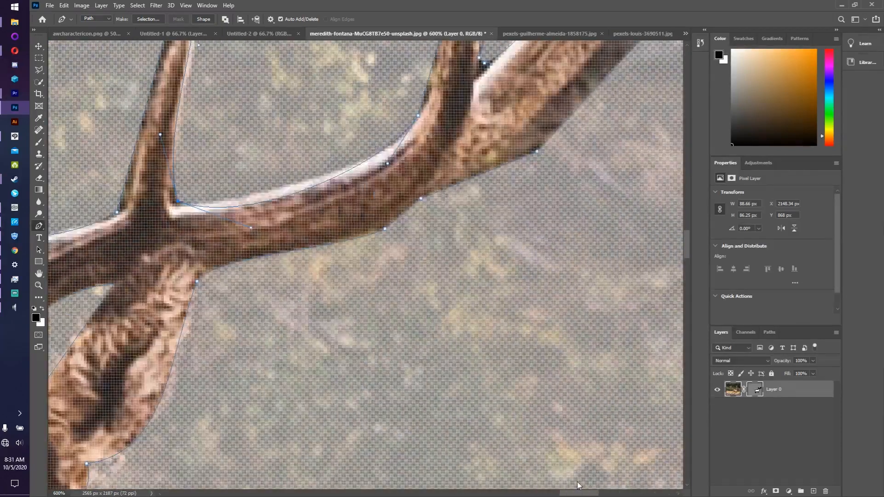
pyautogui.click(242, 205)
# Step: Add anchor points along the ear's outer edge and move them outward so the mask path includes the ear's fur
pyautogui.scroll(-2, 234, 229)
pyautogui.scroll(-2, 233, 229)
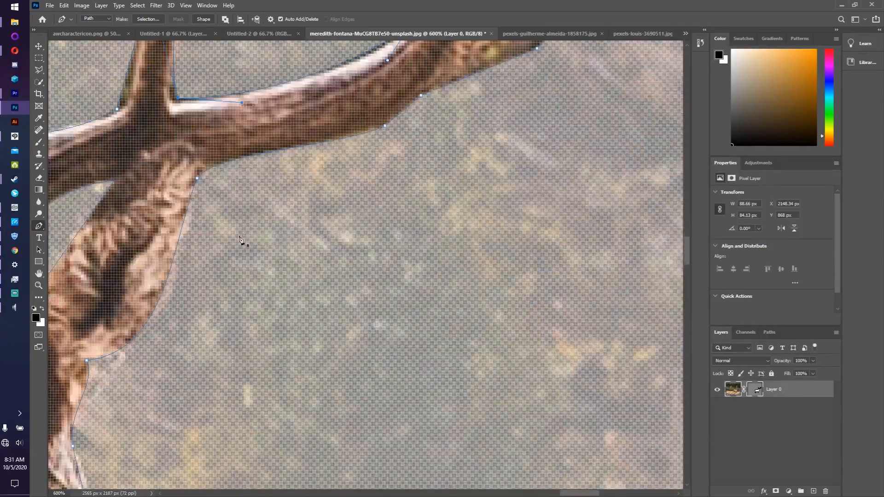
pyautogui.click(164, 291)
pyautogui.moveTo(164, 290); pyautogui.dragTo(170, 297)
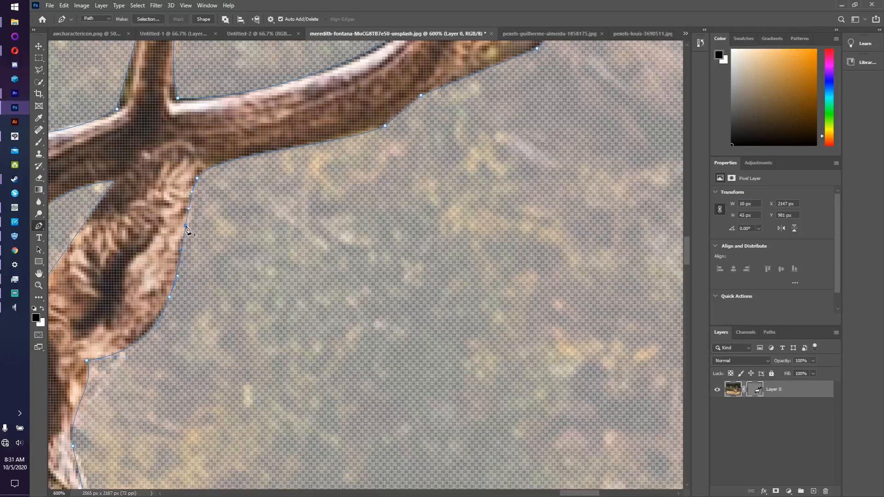
pyautogui.moveTo(185, 225)
pyautogui.mouseDown()
pyautogui.moveTo(187, 246)
pyautogui.moveTo(191, 223)
pyautogui.mouseUp()
# Step: Move the anchor at the ear's lower edge outward to bring the remaining ear fur inside the mask path
pyautogui.scroll(-2, 188, 287)
pyautogui.scroll(-2, 188, 290)
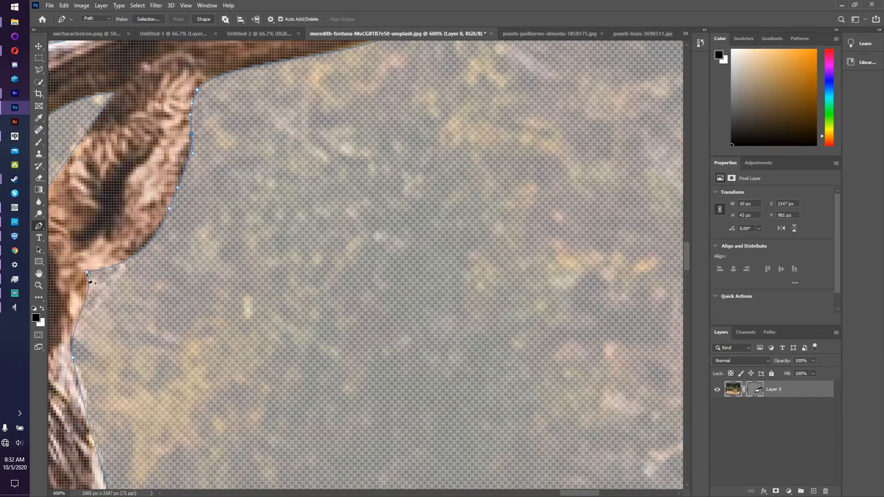
pyautogui.moveTo(87, 272); pyautogui.dragTo(125, 259)
pyautogui.scroll(-3, 129, 310)
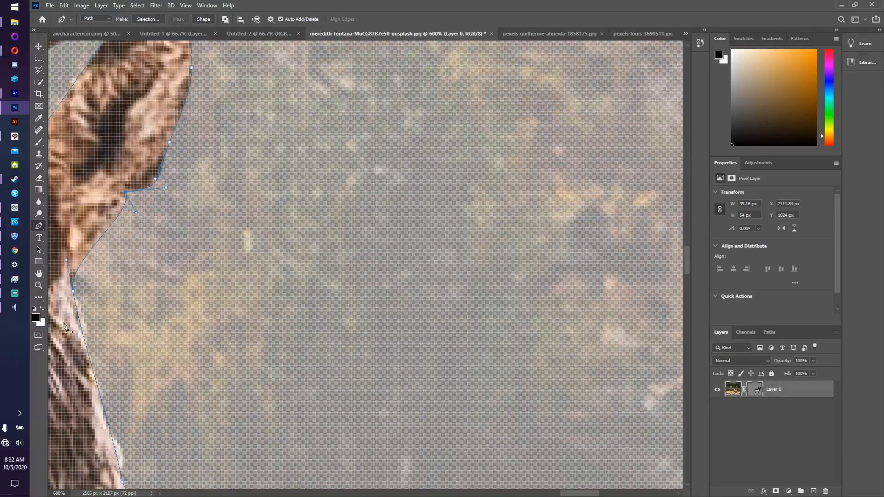
pyautogui.scroll(-2, 99, 329)
pyautogui.scroll(-2, 107, 329)
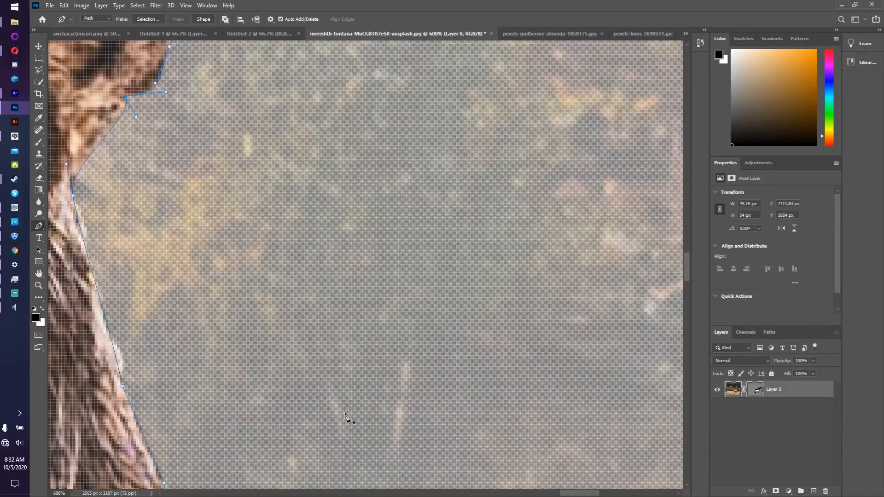
# Step: Add an anchor point where the elk's back meets its neck and fit the mask path to the body there
pyautogui.hotkey('ctrl', '-')
pyautogui.hotkey('ctrl', '-')
pyautogui.hotkey('ctrl', '-')
pyautogui.hotkey('ctrl', '-')
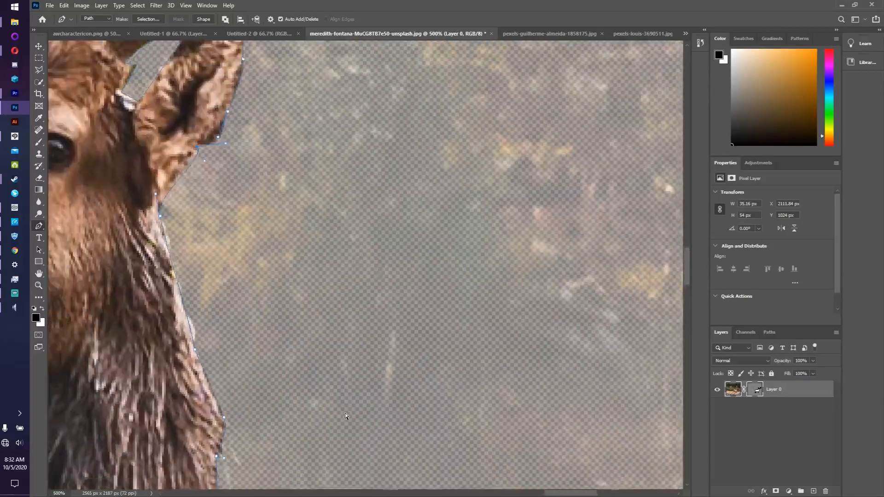
pyautogui.hotkey('ctrl', '-')
pyautogui.hotkey('ctrl', '-')
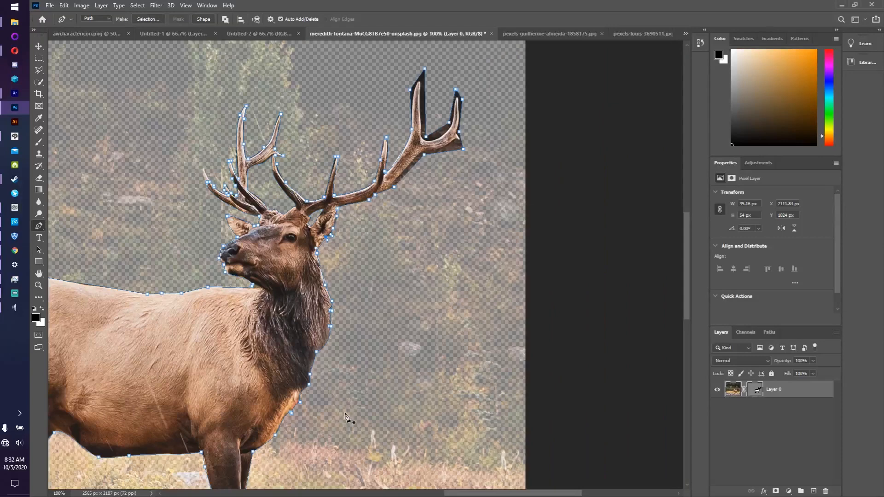
pyautogui.click(259, 288)
# Step: Adjust the mask path around the elk's tail, moving it slightly outward to include the fur at its edge
pyautogui.scroll(-5, 271, 410)
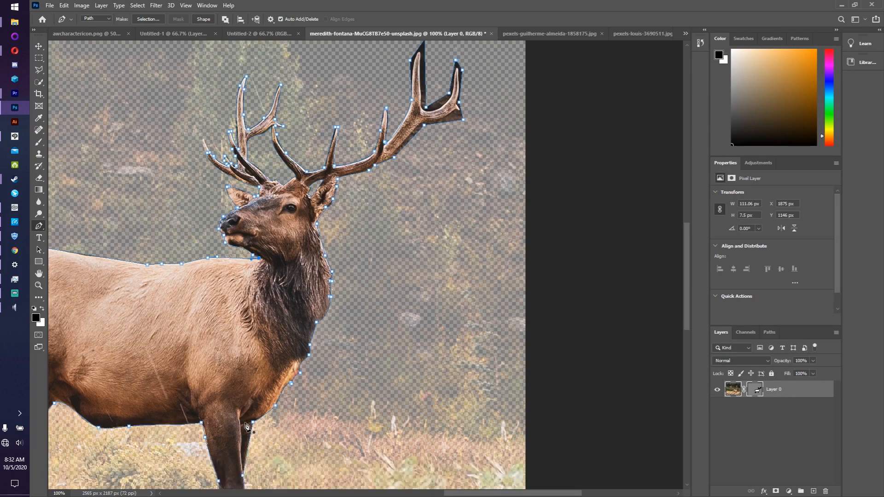
pyautogui.scroll(-1, 271, 410)
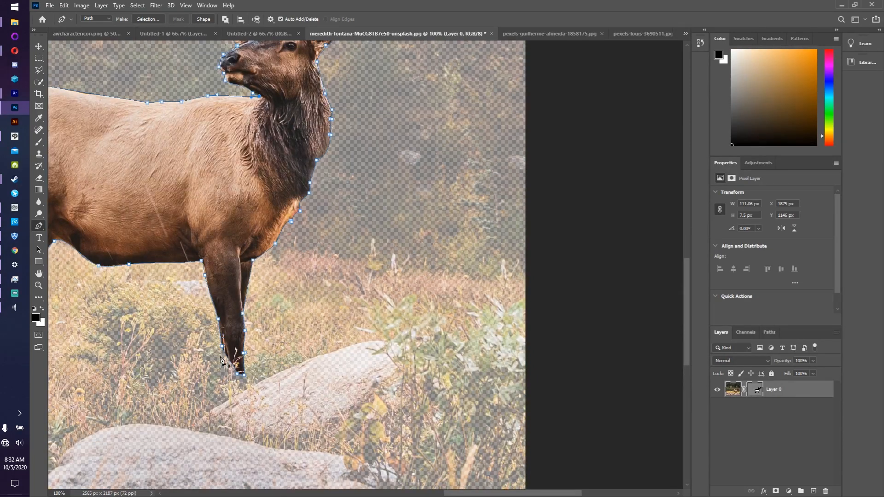
pyautogui.moveTo(471, 493); pyautogui.dragTo(427, 493)
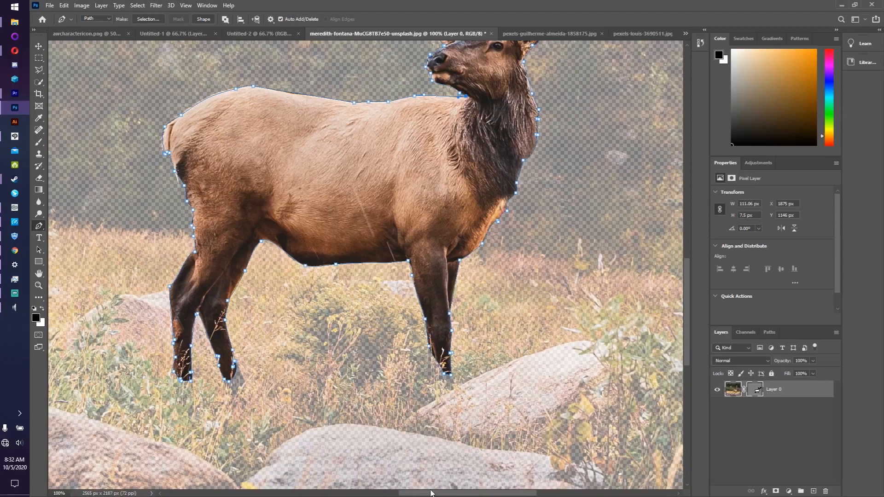
pyautogui.click(163, 155)
pyautogui.moveTo(161, 153); pyautogui.dragTo(161, 153)
# Step: Move the anchor above the antler's tall upright tine down to its tip and fit the path to the tine's inner edge
pyautogui.scroll(5, 464, 164)
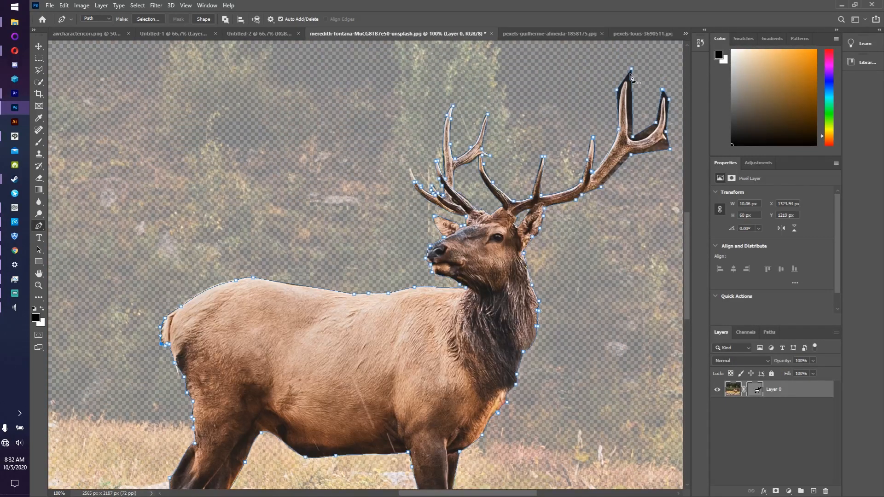
pyautogui.moveTo(631, 69); pyautogui.dragTo(628, 115)
pyautogui.click(631, 115)
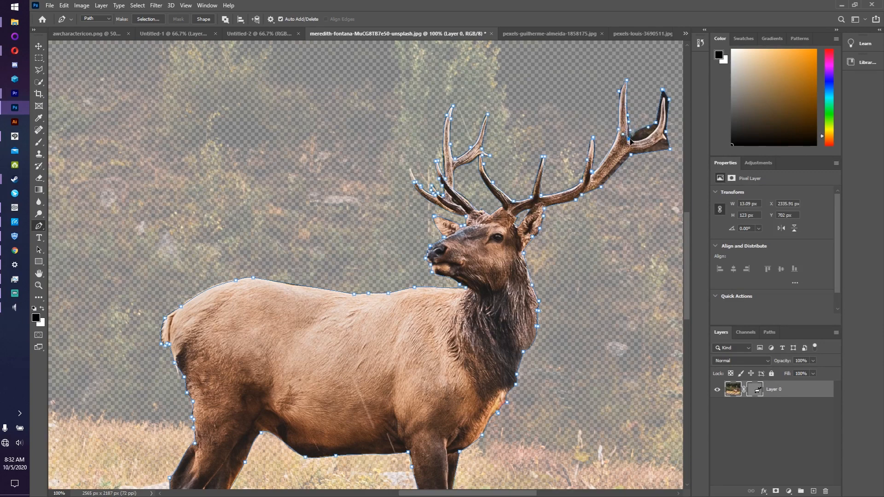
# Step: Fit the mask path to the curved upper edge of the antler between the tall tine and the outermost tine
pyautogui.click(631, 135)
pyautogui.moveTo(634, 131); pyautogui.dragTo(636, 130)
pyautogui.moveTo(638, 135); pyautogui.dragTo(667, 92)
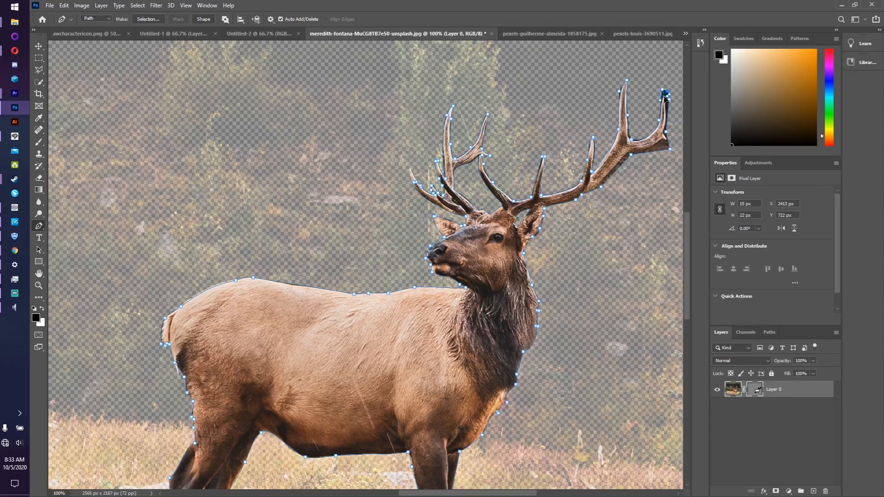
# Step: Bring the anchors above the outermost tine down to its tip and fit the path to the tine's outer edge
pyautogui.moveTo(664, 87); pyautogui.dragTo(663, 91)
pyautogui.click(667, 93)
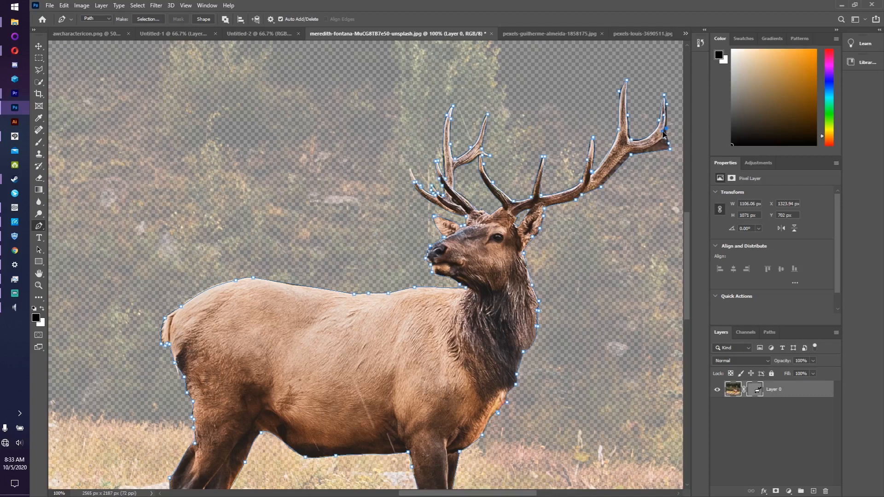
pyautogui.click(665, 117)
# Step: Pull the path's lower outer corner in to the end of the antler and fit the curve along the main beam's underside
pyautogui.moveTo(663, 141); pyautogui.dragTo(670, 145)
pyautogui.click(666, 147)
pyautogui.click(665, 148)
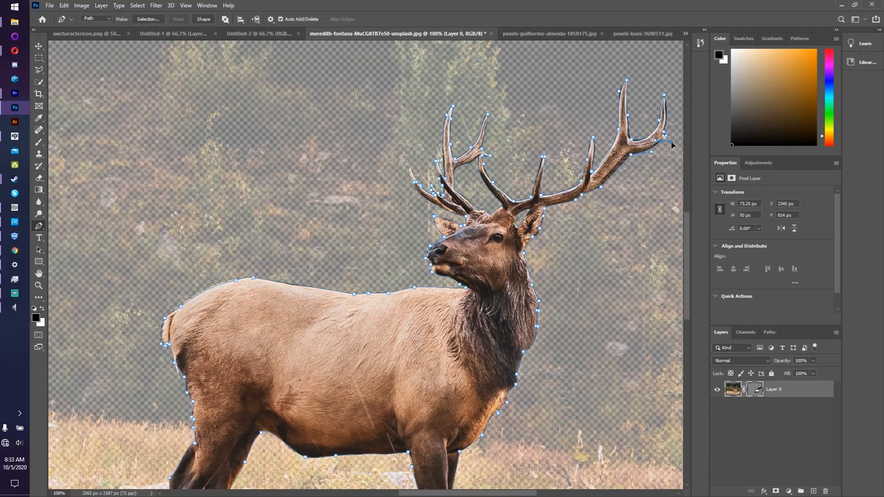
pyautogui.click(671, 142)
pyautogui.click(630, 152)
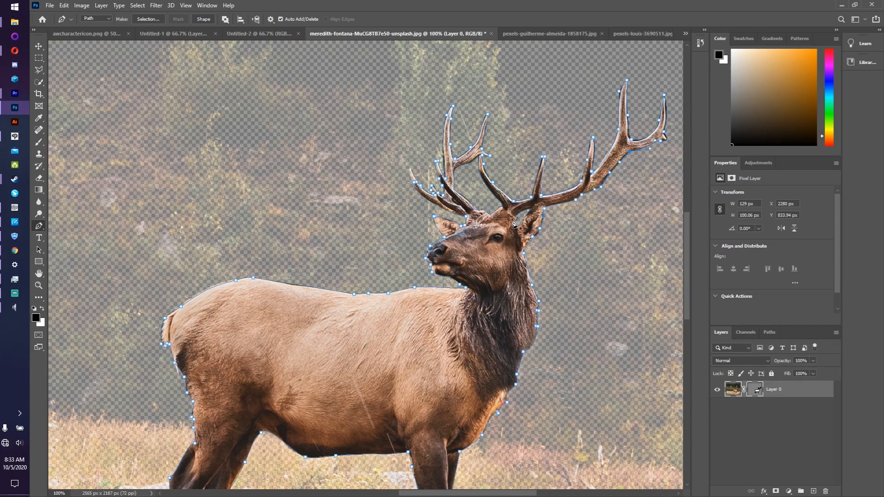
# Step: Select the layer's vector mask and set its density to 100%, checking the cutout from the antlers to the hooves
pyautogui.scroll(-8, 515, 224)
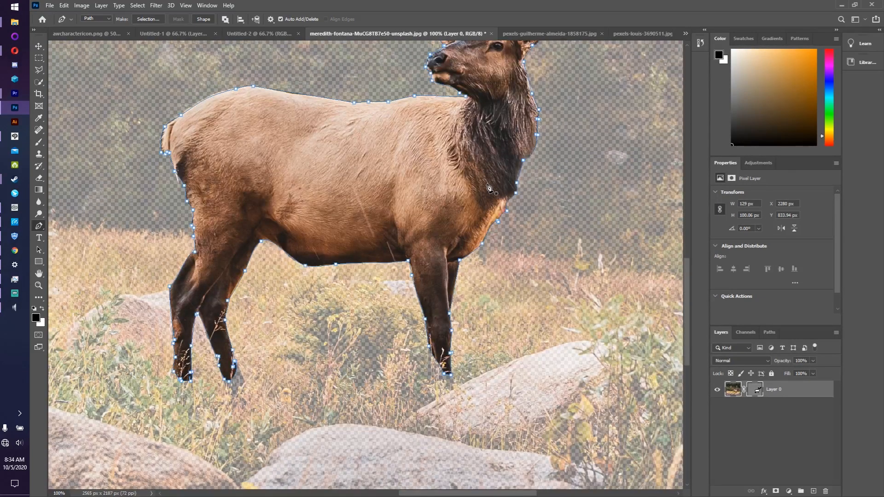
pyautogui.scroll(6, 490, 188)
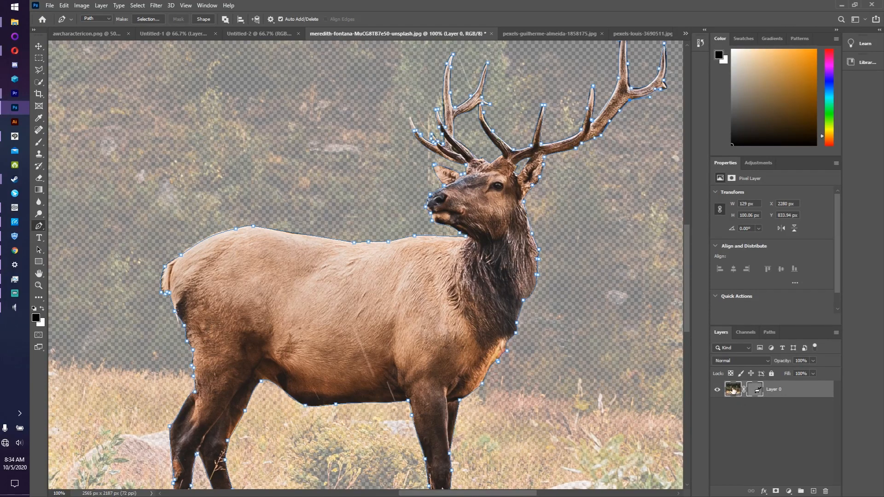
pyautogui.click(757, 391)
pyautogui.click(756, 391)
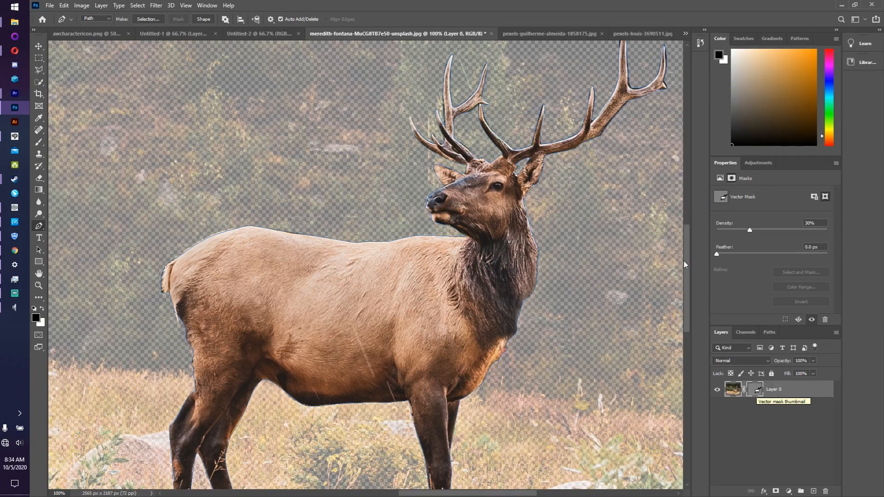
pyautogui.moveTo(750, 230); pyautogui.dragTo(827, 230)
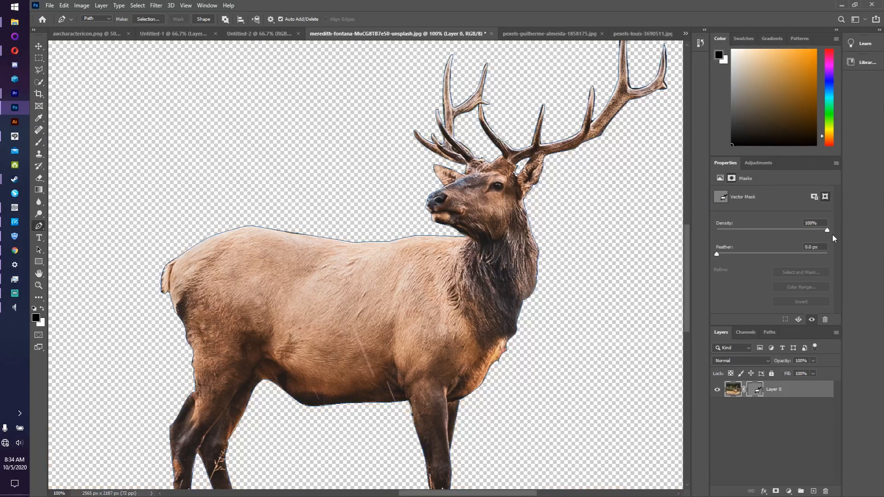
pyautogui.scroll(3, 426, 163)
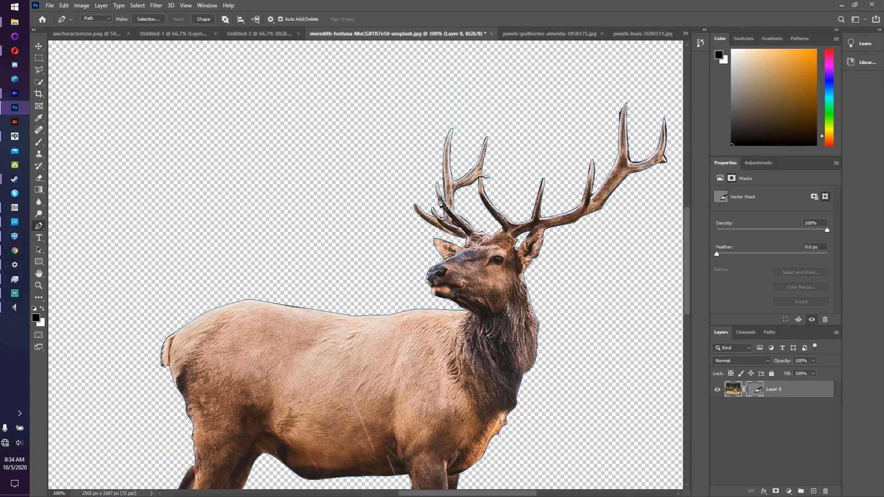
pyautogui.scroll(-4, 439, 198)
pyautogui.scroll(-4, 437, 195)
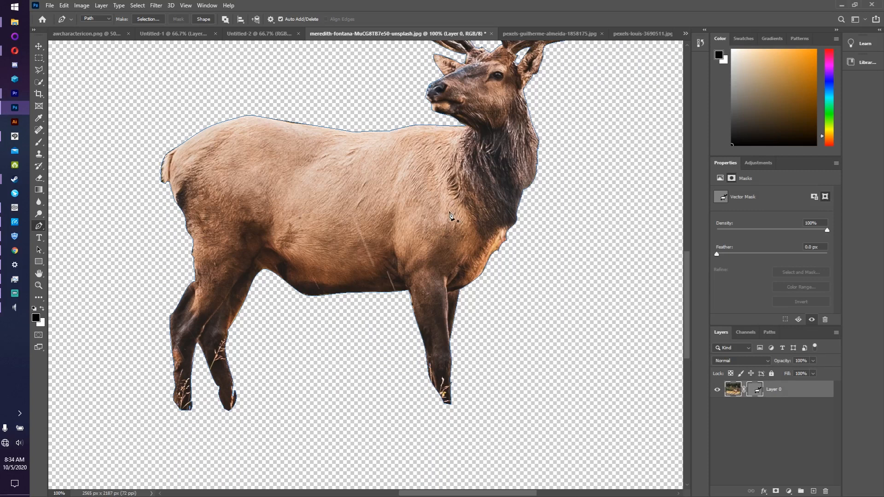